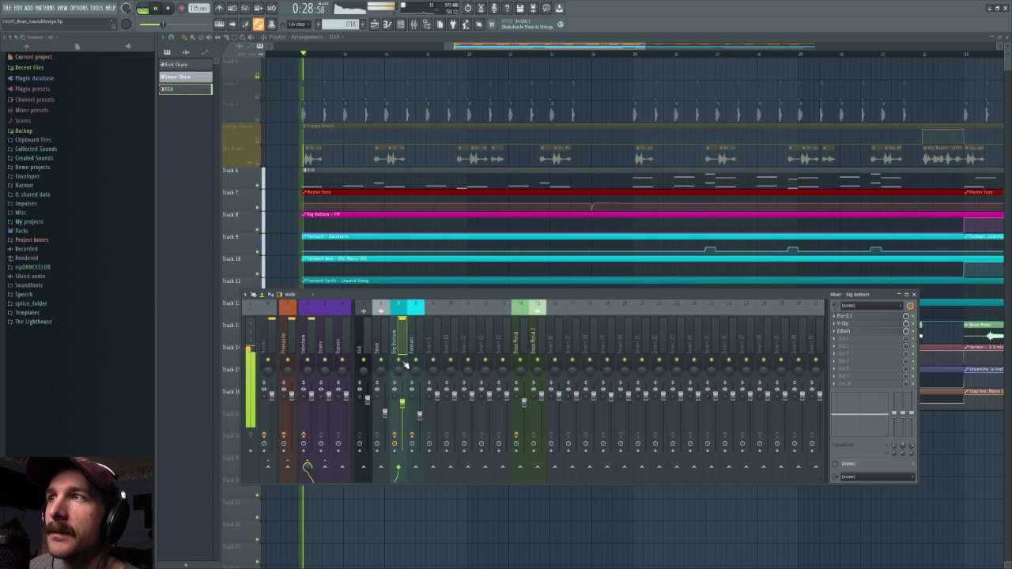
# Play the arrangement from bar 25 while watching the channel levels in the mixer.
pyautogui.press('F9')
pyautogui.moveTo(508, 48); pyautogui.dragTo(516, 49)
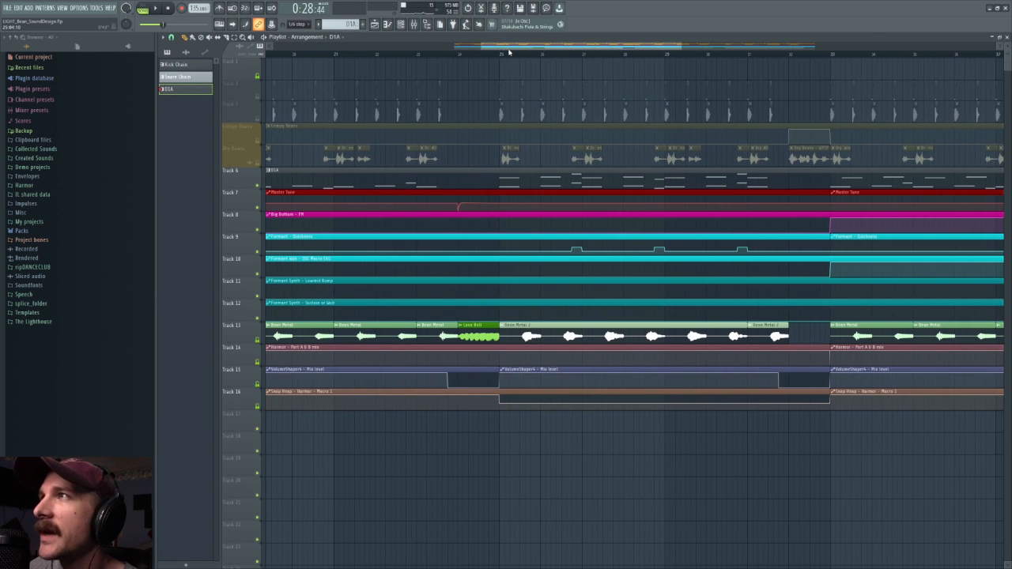
pyautogui.click(499, 52)
pyautogui.click(415, 25)
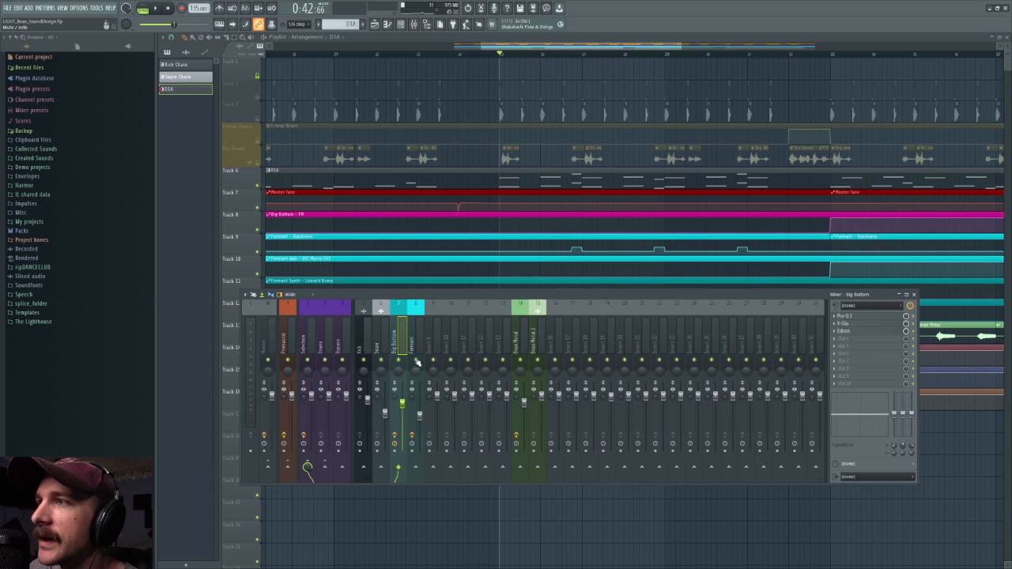
pyautogui.press('space')
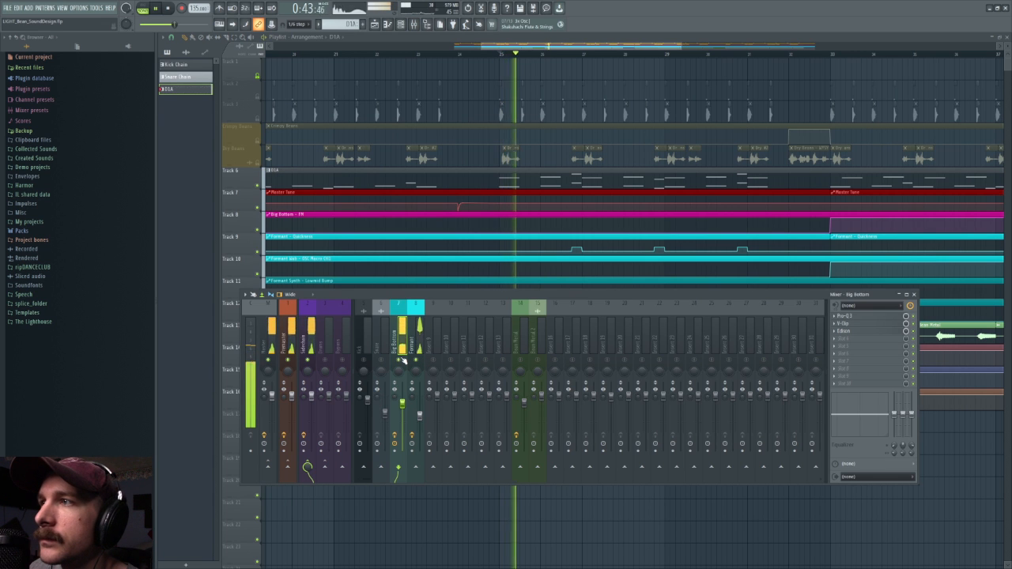
pyautogui.press('space')
# Return the playhead to bar 17 and open the Big Bottom Serum synth over the playlist.
pyautogui.scroll(-3, 530, 55)
pyautogui.click(536, 45)
pyautogui.scroll(-2, 534, 57)
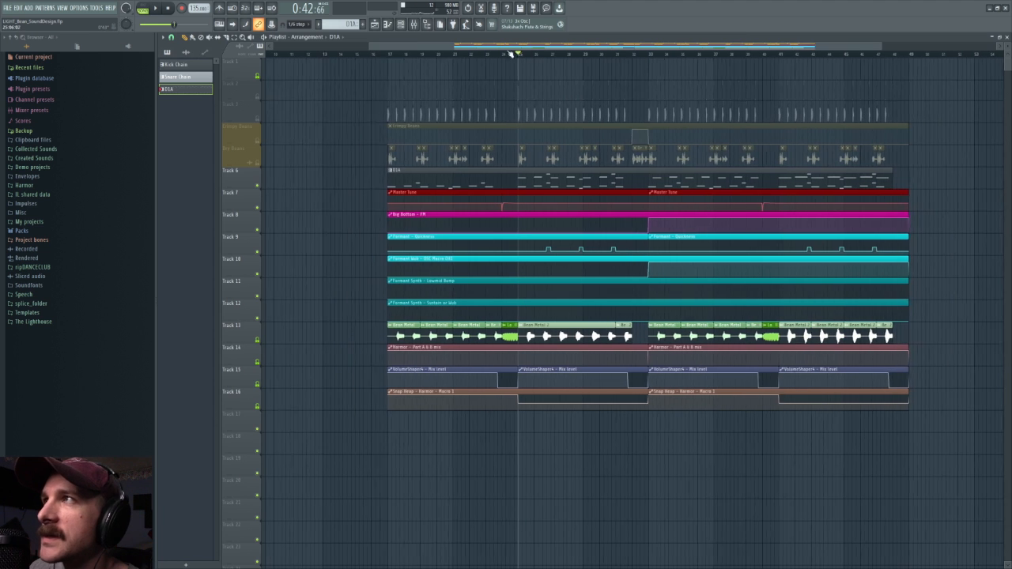
pyautogui.click(388, 55)
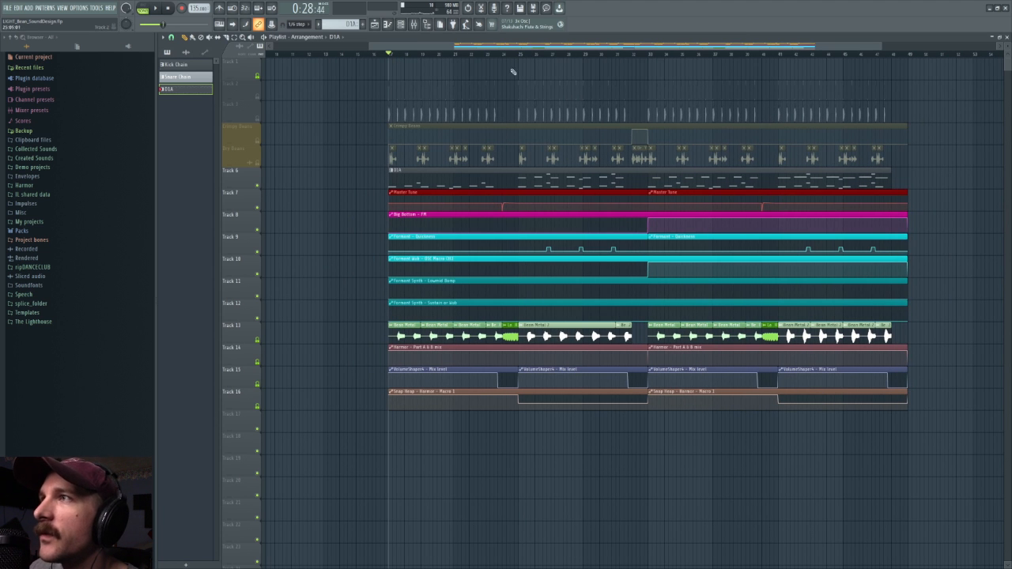
pyautogui.scroll(3, 440, 61)
pyautogui.click(402, 24)
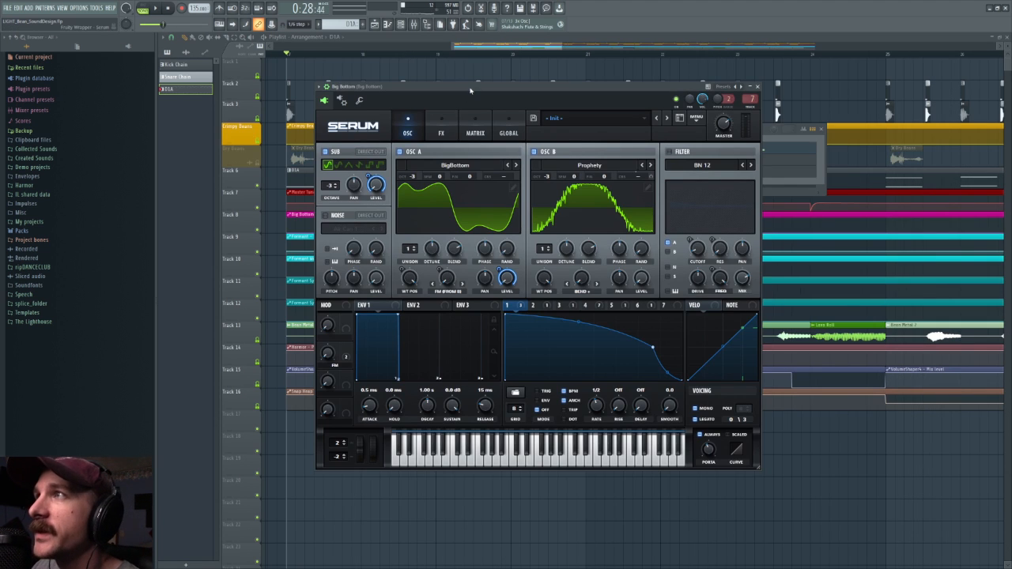
pyautogui.moveTo(470, 91); pyautogui.dragTo(472, 82)
# Check the Big Bottom patch's filter switch and effects page, and play the bass from bar 17.
pyautogui.click(671, 142)
pyautogui.click(670, 143)
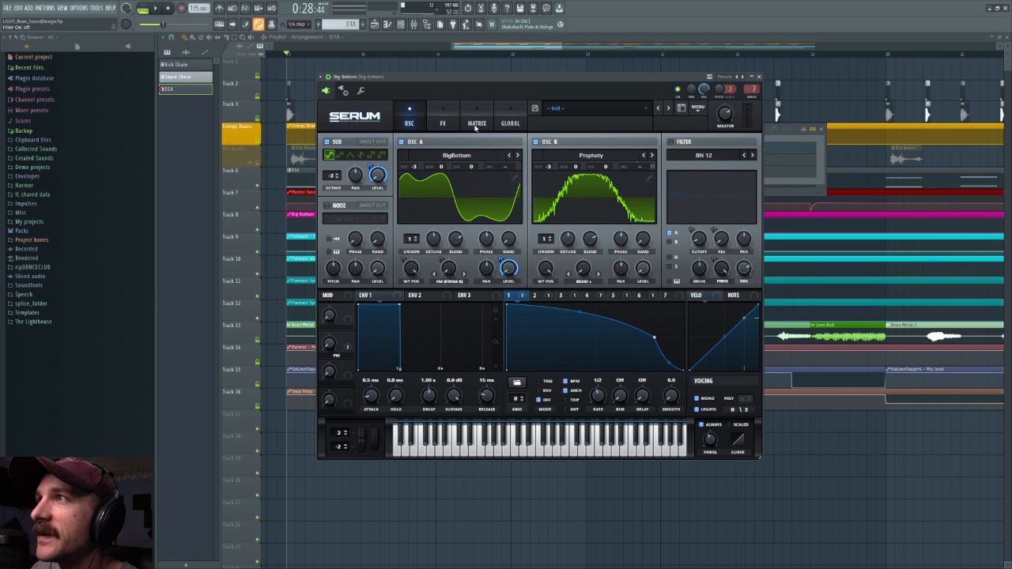
pyautogui.click(447, 119)
pyautogui.click(400, 121)
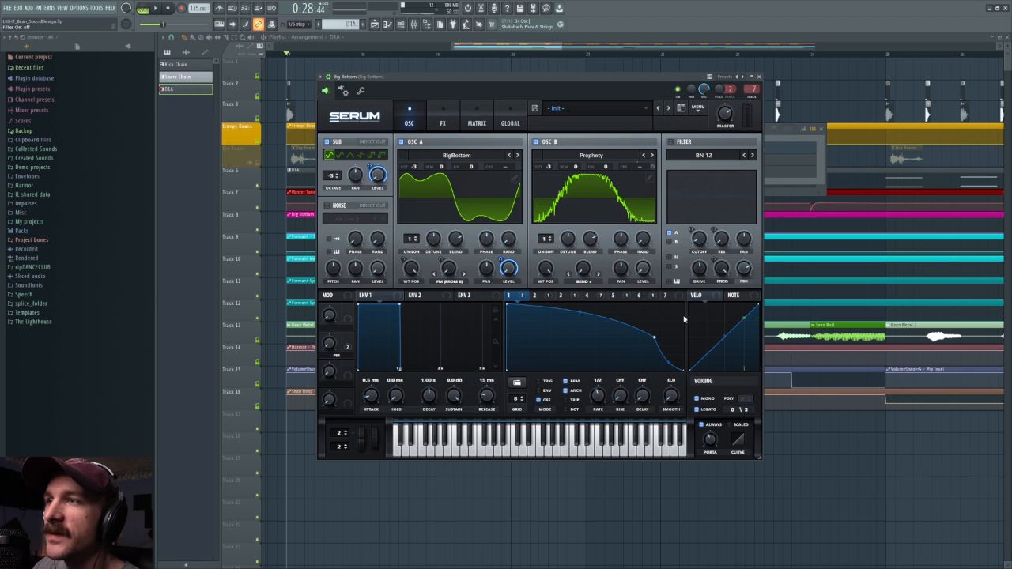
pyautogui.press('space')
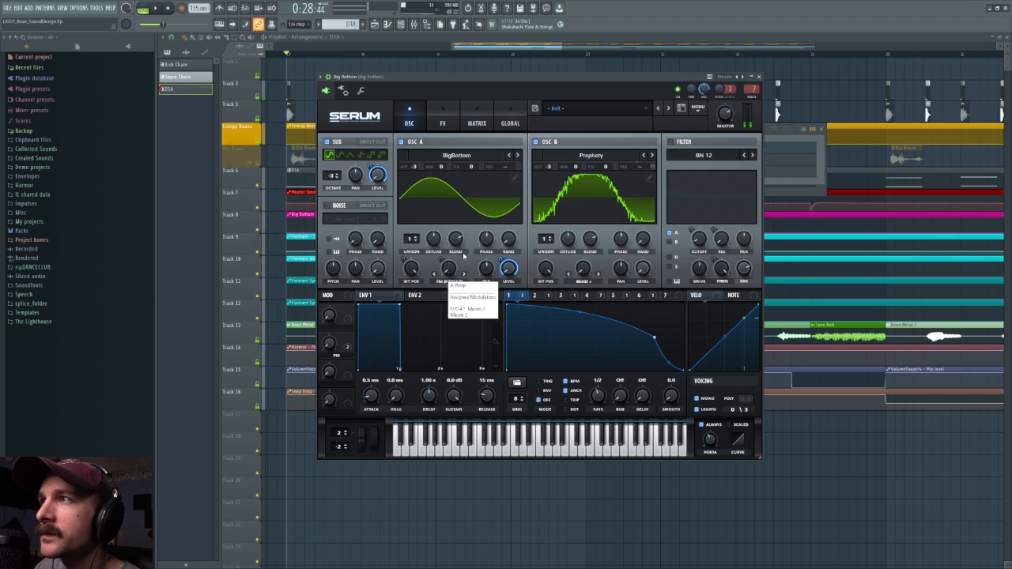
pyautogui.press('space')
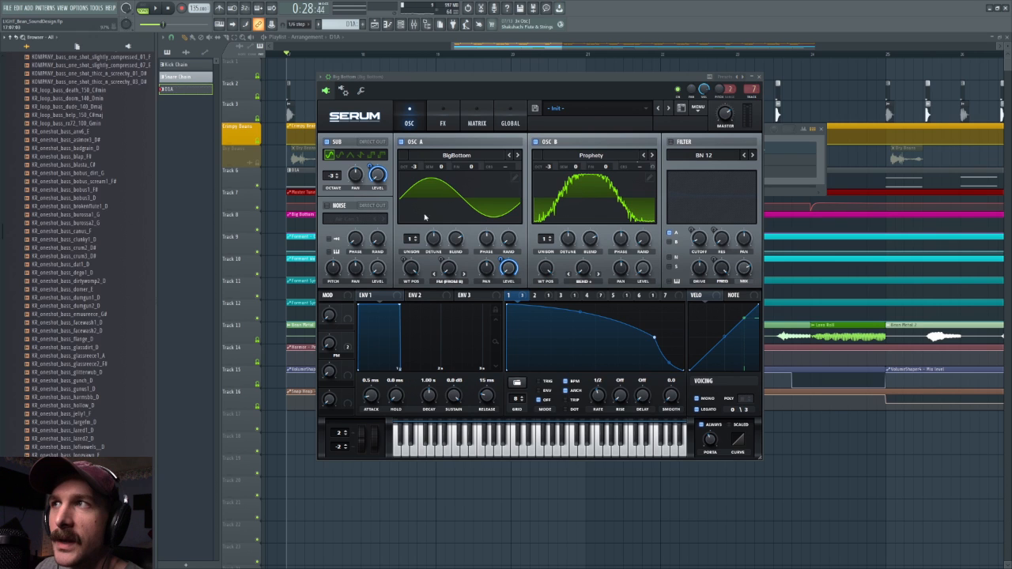
# Examine the LFO shapes 1 through 7 in the Big Bottom patch, comparing LFO 1 with LFO 2.
pyautogui.click(89, 324)
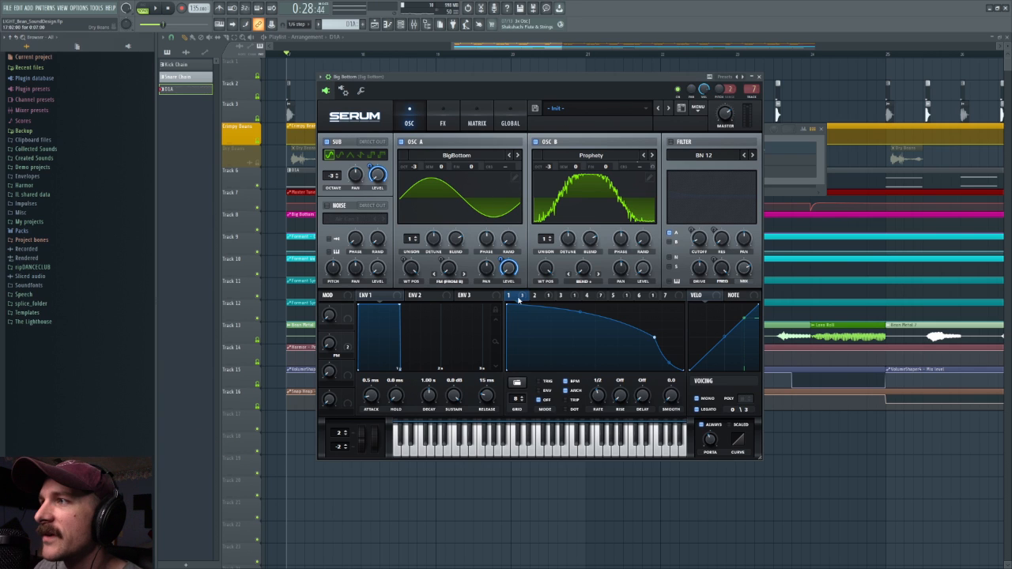
pyautogui.click(535, 295)
pyautogui.click(561, 295)
pyautogui.click(586, 295)
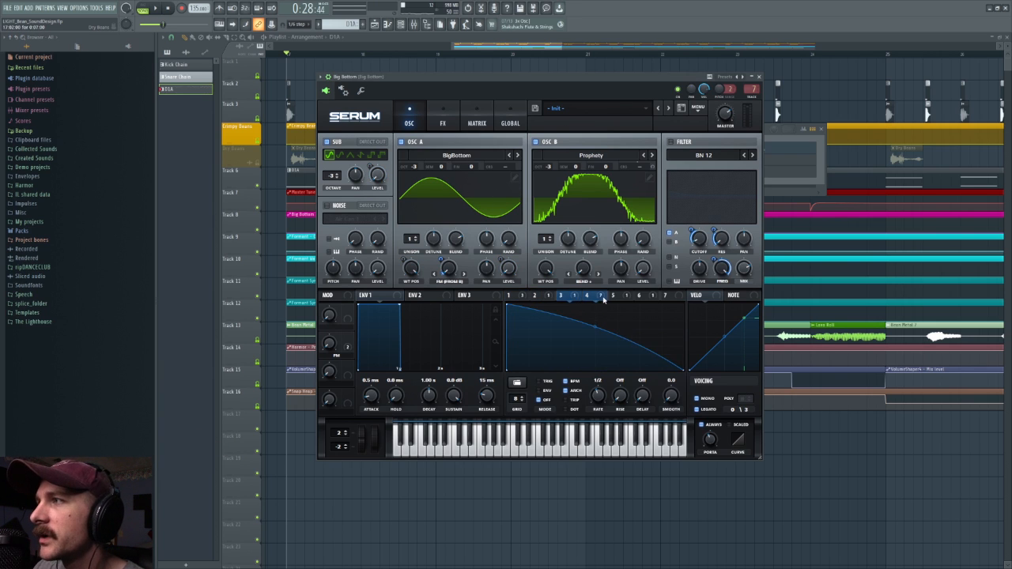
pyautogui.click(613, 294)
pyautogui.click(639, 294)
pyautogui.click(665, 295)
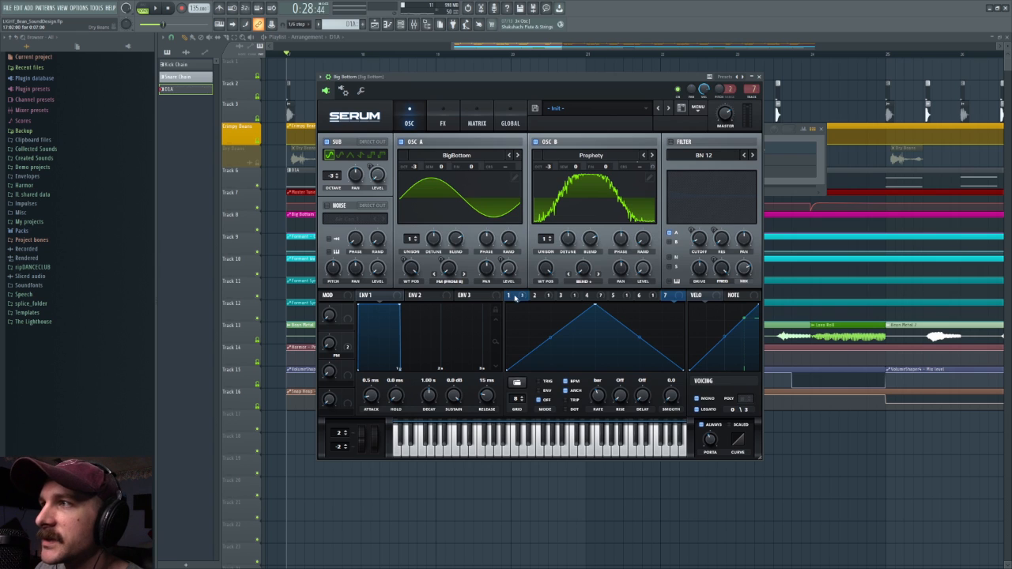
pyautogui.click(513, 295)
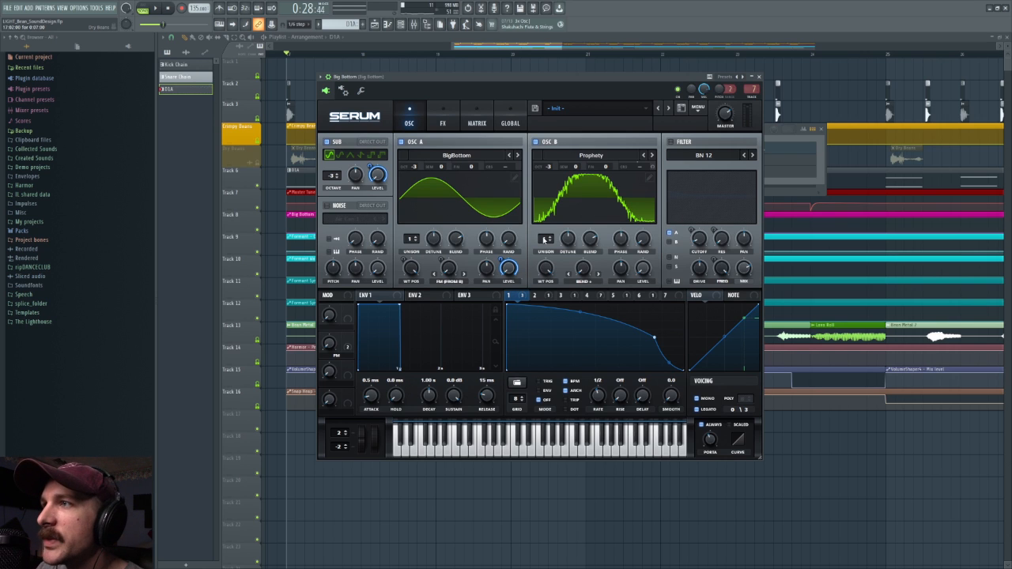
pyautogui.click(550, 296)
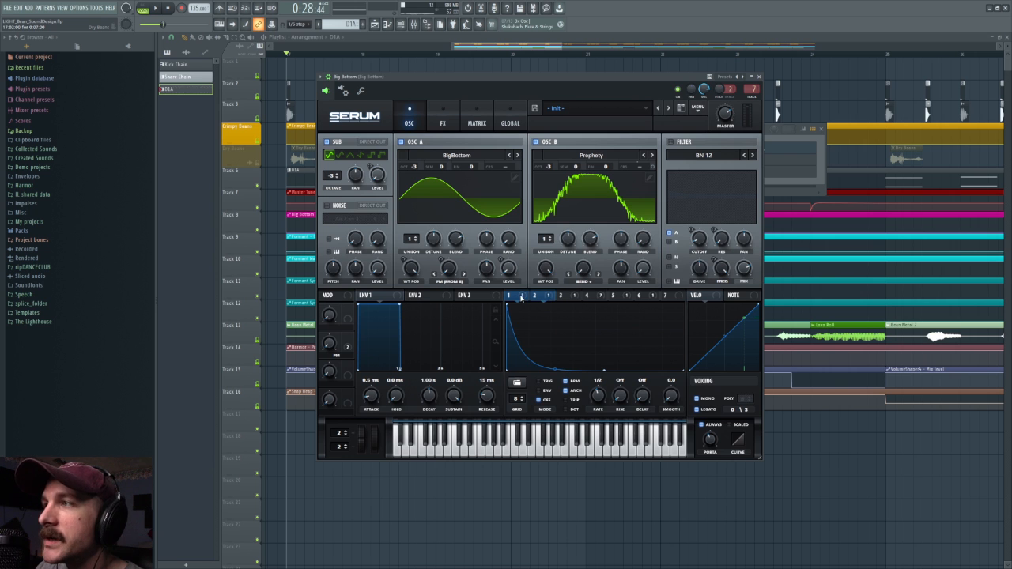
pyautogui.click(521, 296)
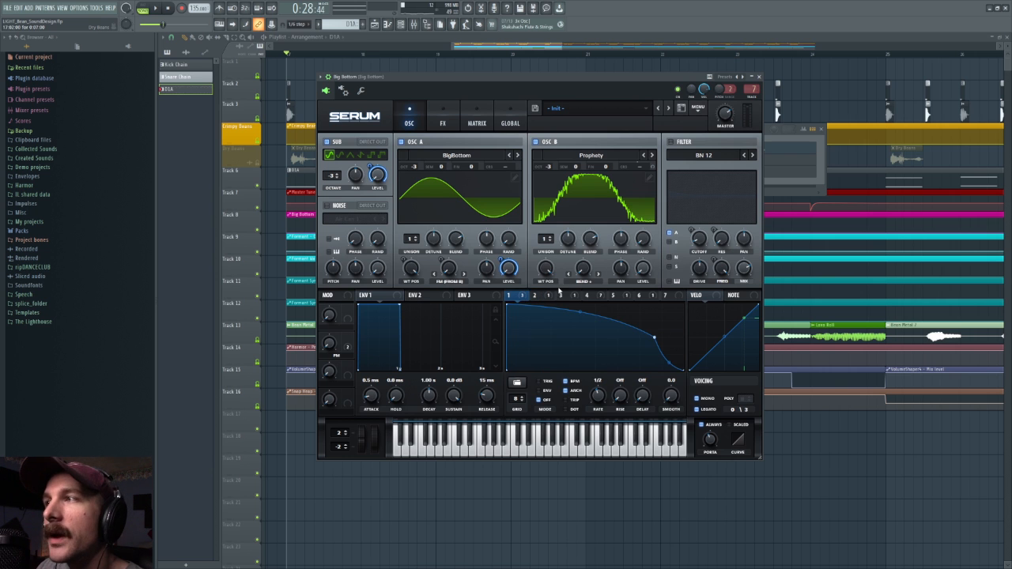
# Audition the playlist from bar 17 and from just before bar 33 to compare the two sections.
pyautogui.click(559, 51)
pyautogui.scroll(-4, 546, 56)
pyautogui.press('space')
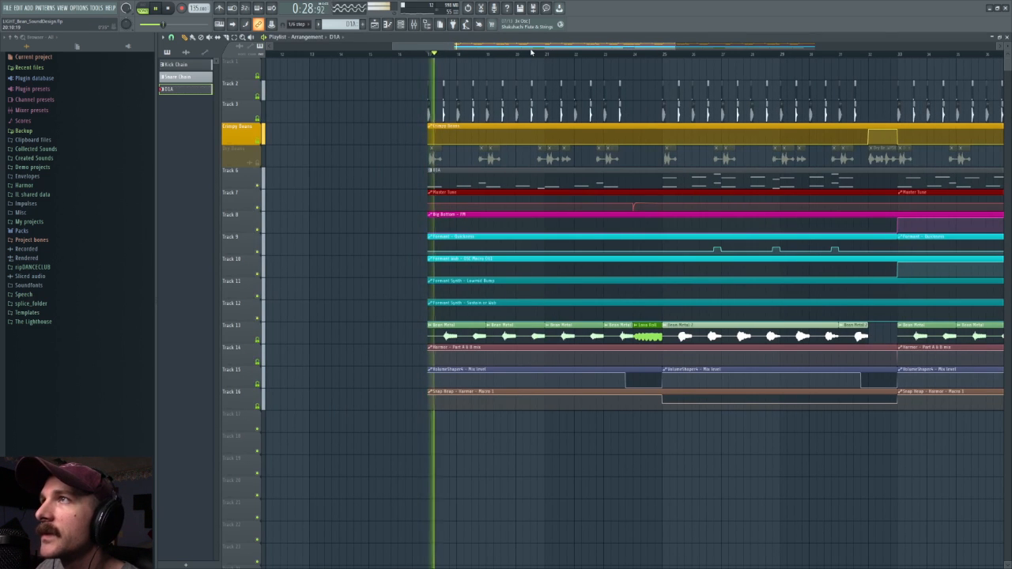
pyautogui.press('space')
pyautogui.moveTo(551, 48); pyautogui.dragTo(731, 50)
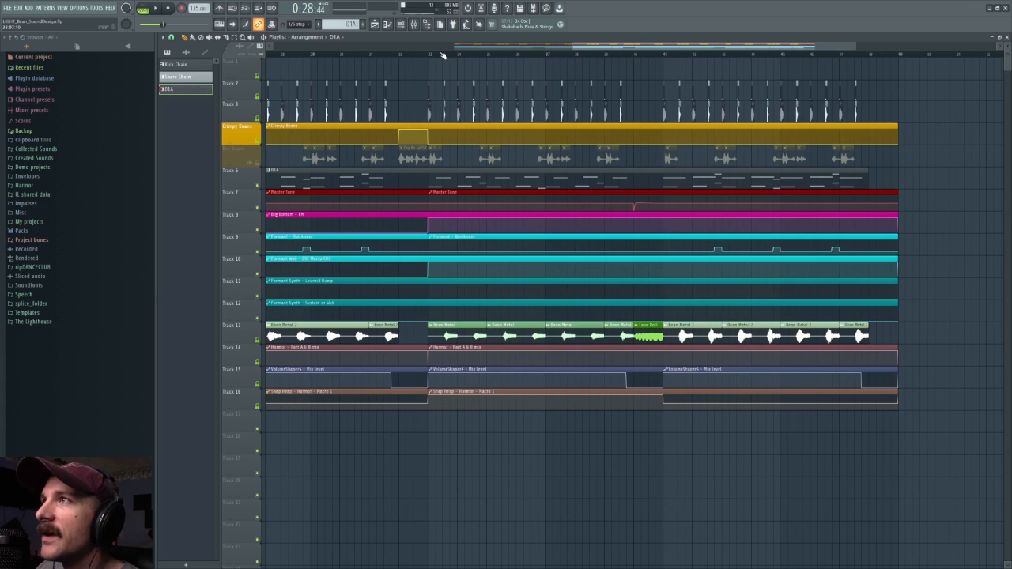
pyautogui.moveTo(432, 54); pyautogui.dragTo(425, 54)
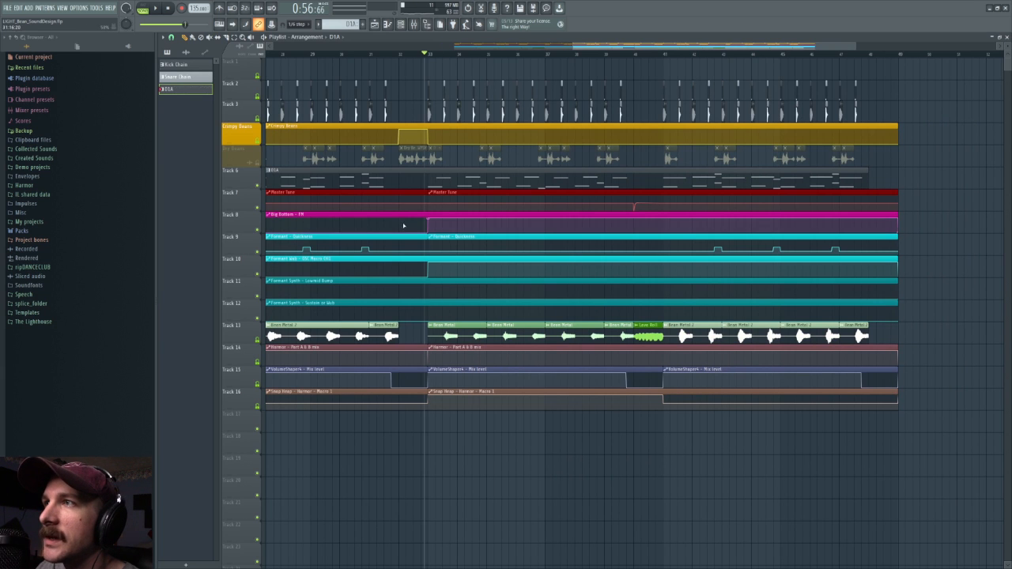
pyautogui.press('space')
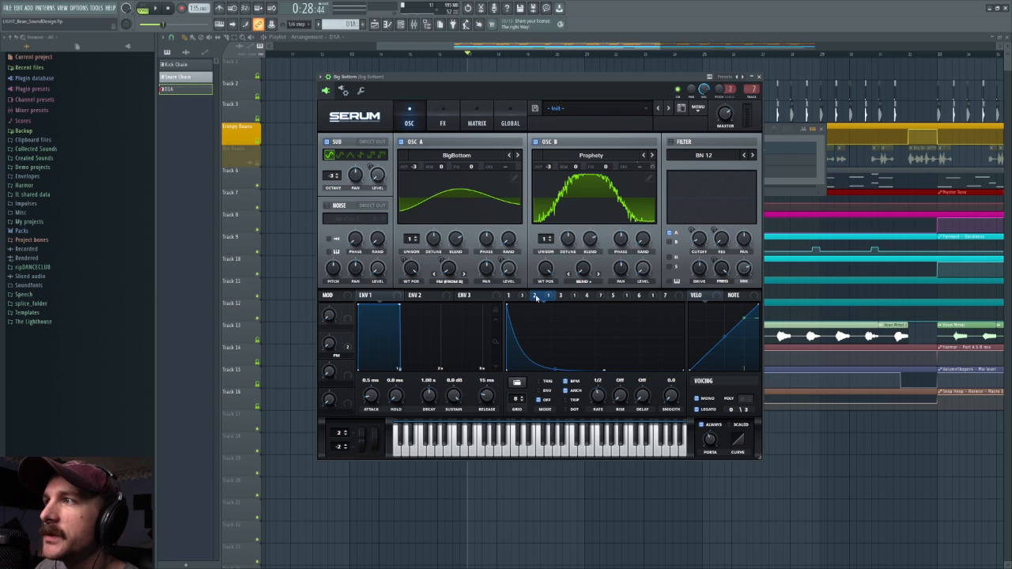
# Play the bass from bar 17 with LFO 2 displayed and inspect its sound on the spectrogram.
pyautogui.rightClick(536, 297)
pyautogui.click(553, 306)
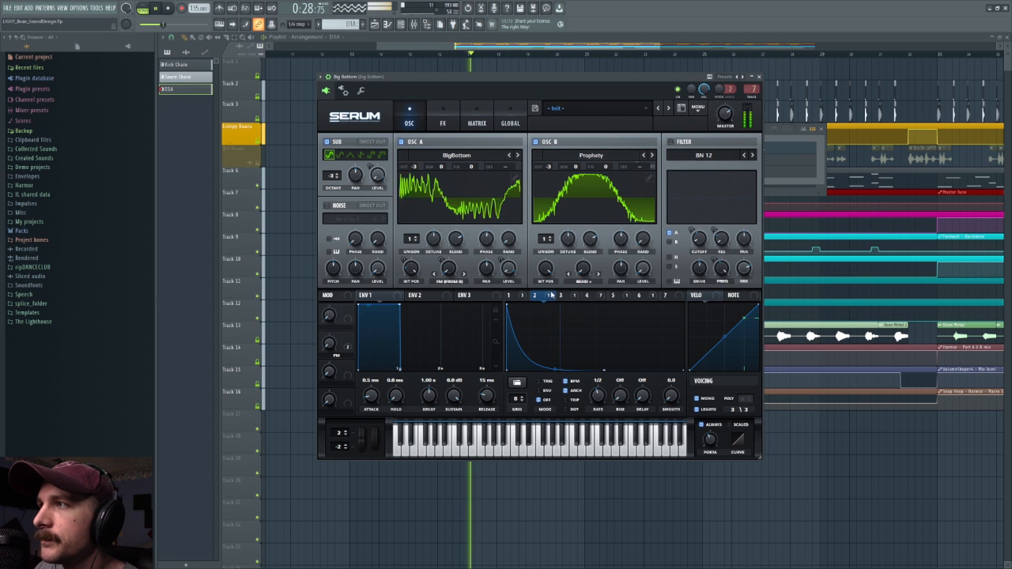
pyautogui.rightClick(551, 295)
pyautogui.click(553, 306)
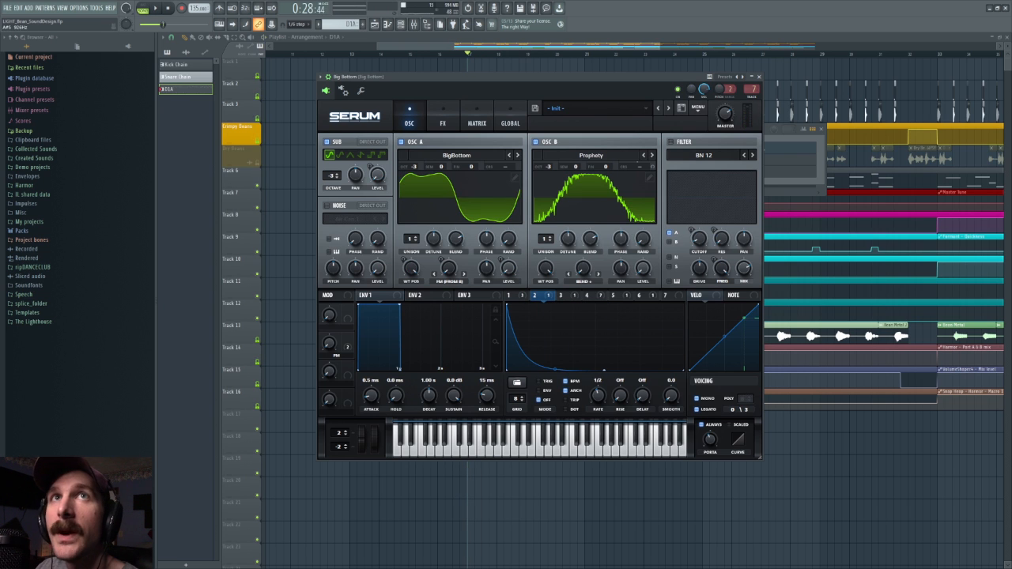
pyautogui.moveTo(505, 2); pyautogui.dragTo(693, 240)
pyautogui.press('space')
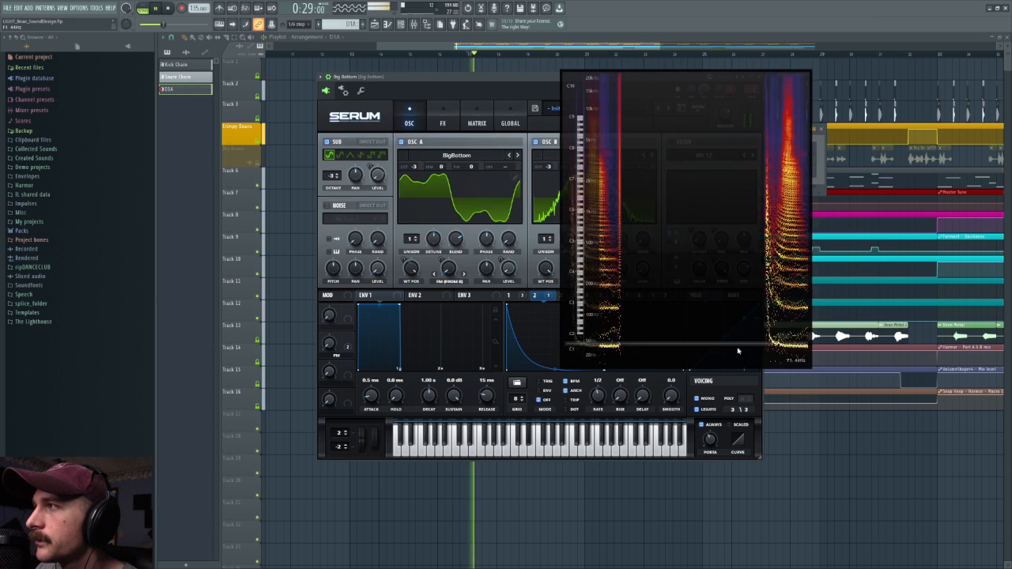
pyautogui.press('space')
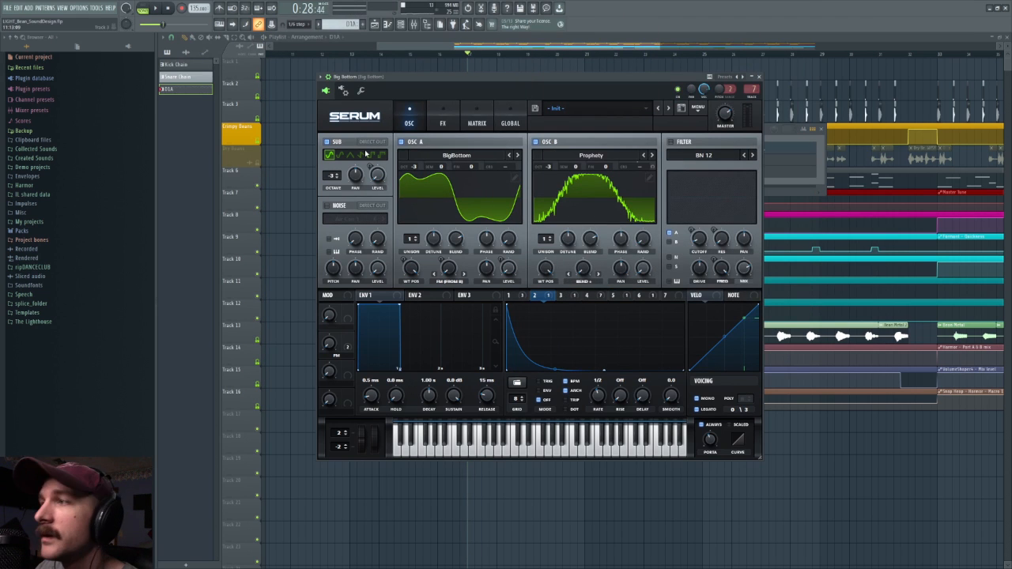
# Examine LFO 3's modulation of oscillator A's wavetable position, viewing the BigBottom wavetable in 3D and sweeping the position.
pyautogui.click(570, 297)
pyautogui.rightClick(571, 298)
pyautogui.moveTo(570, 297); pyautogui.dragTo(410, 255)
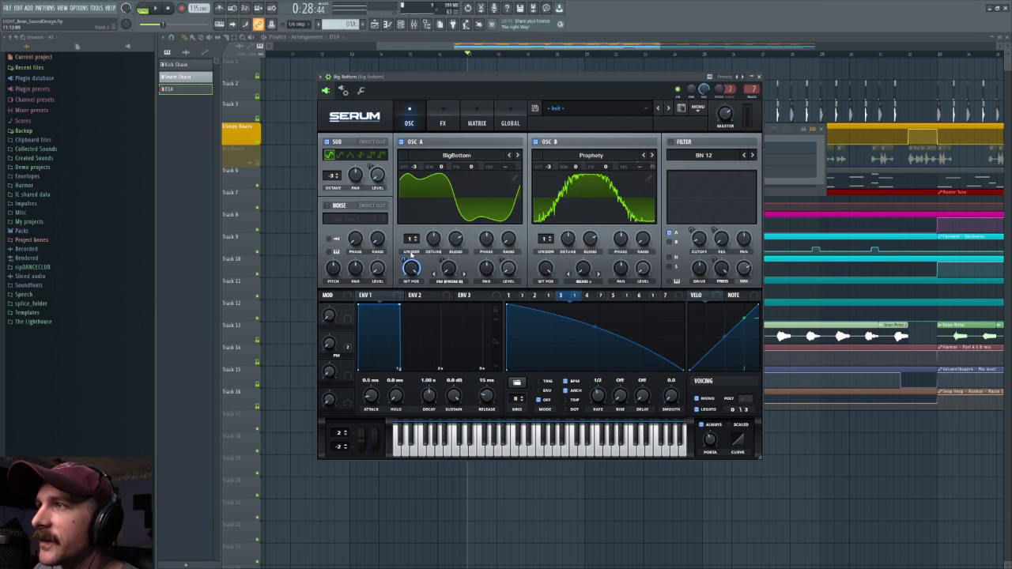
pyautogui.click(456, 196)
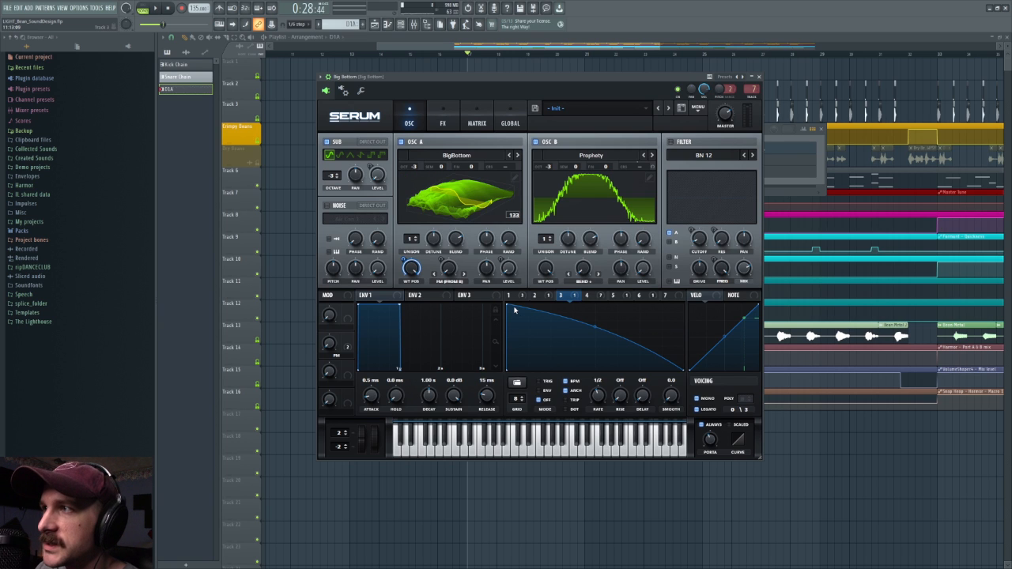
pyautogui.click(459, 204)
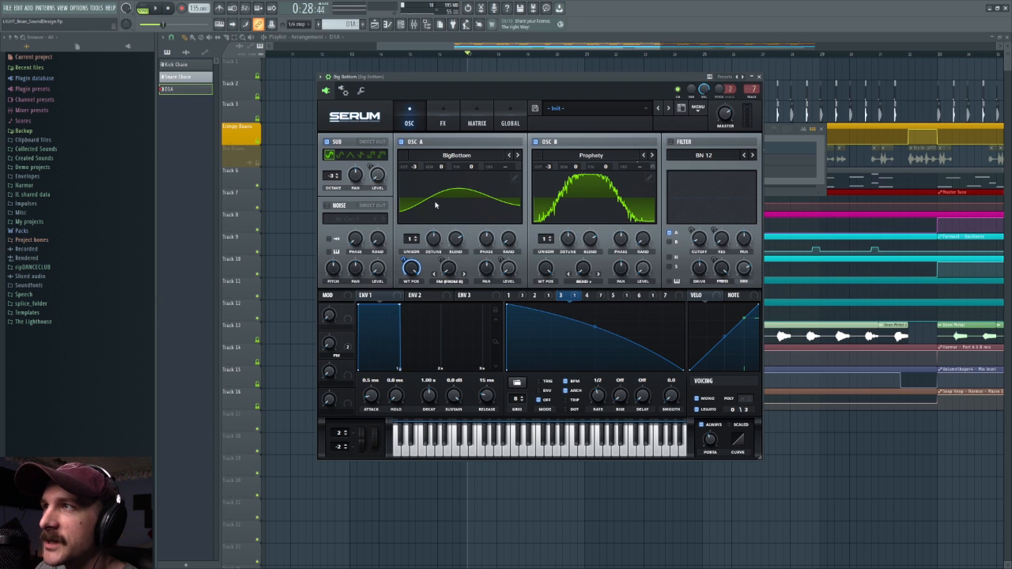
pyautogui.moveTo(411, 268); pyautogui.dragTo(400, 360)
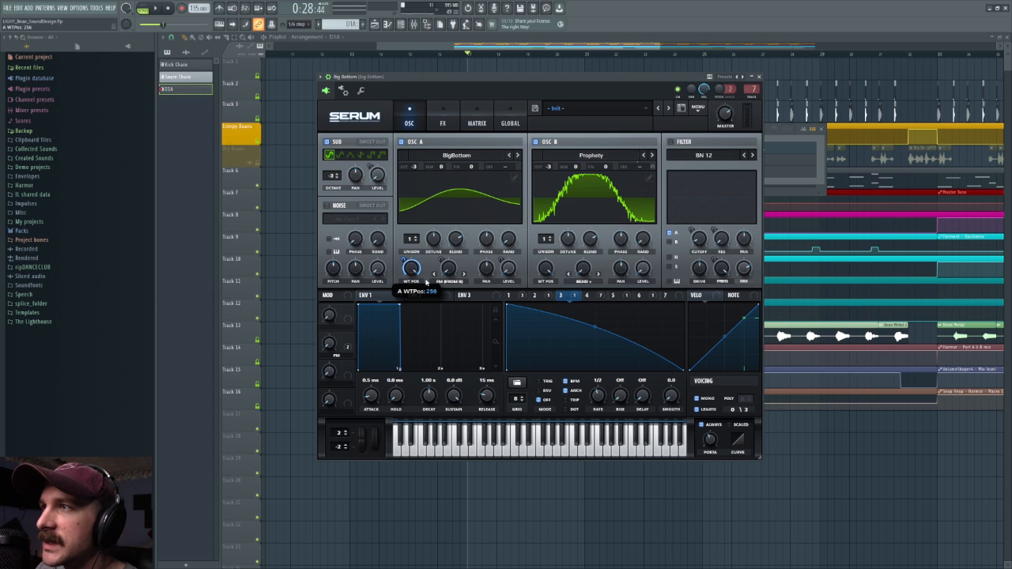
# Enable the BN 12 filter modulated by LFO 4 and try out its mix and drive settings during playback.
pyautogui.click(599, 298)
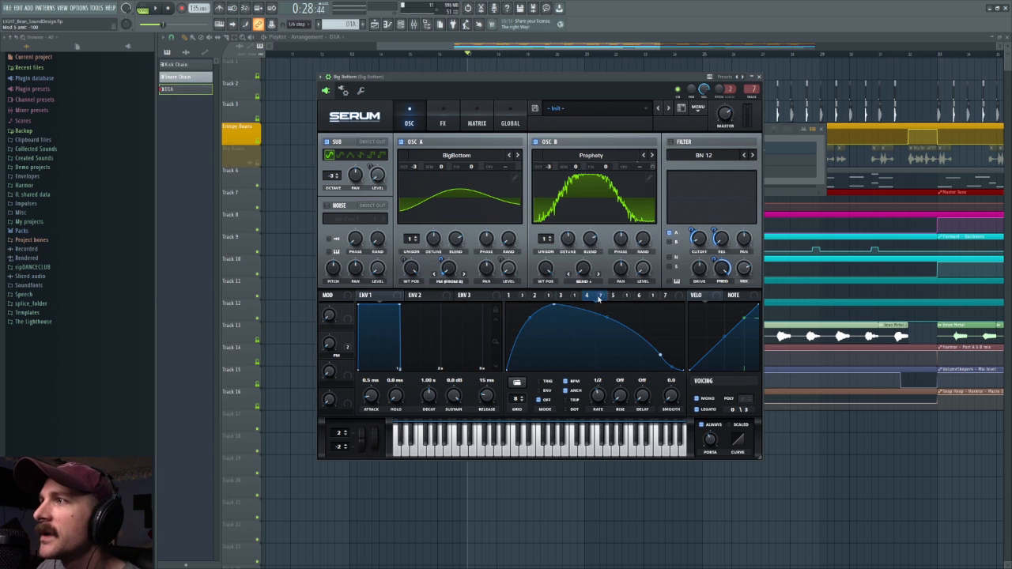
pyautogui.click(671, 143)
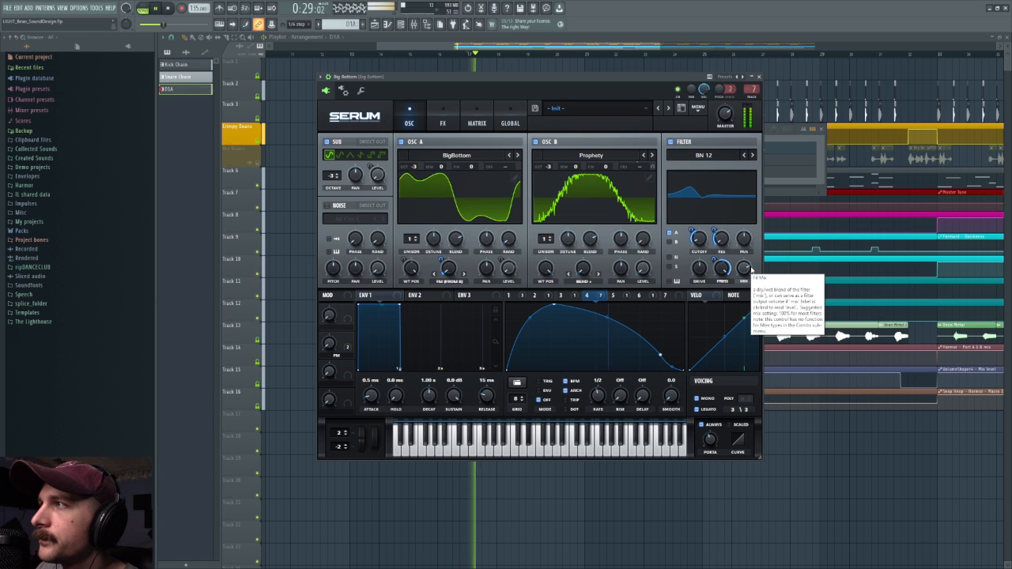
pyautogui.moveTo(743, 269); pyautogui.dragTo(707, 161)
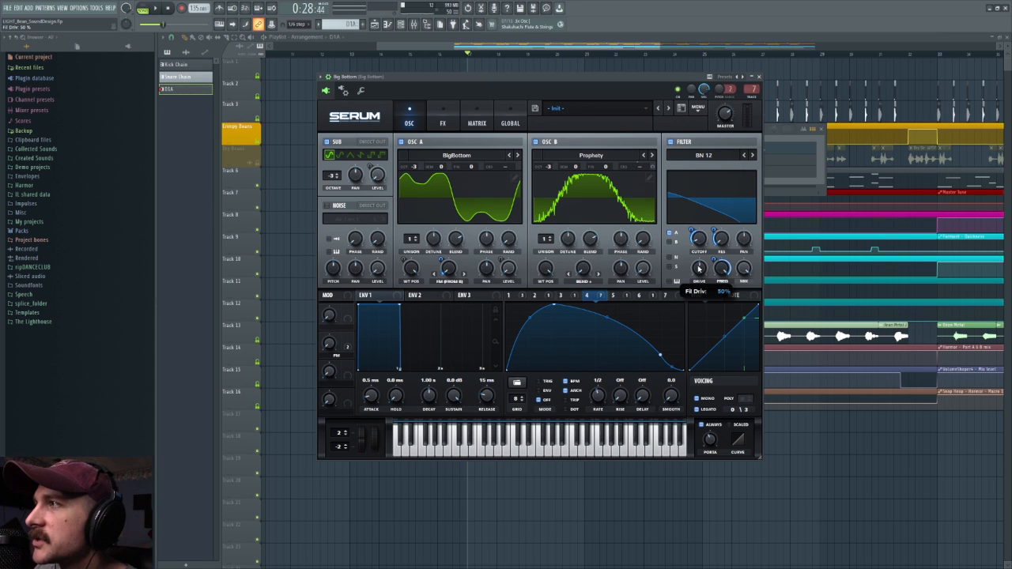
pyautogui.hotkey('ctrl', 'z')
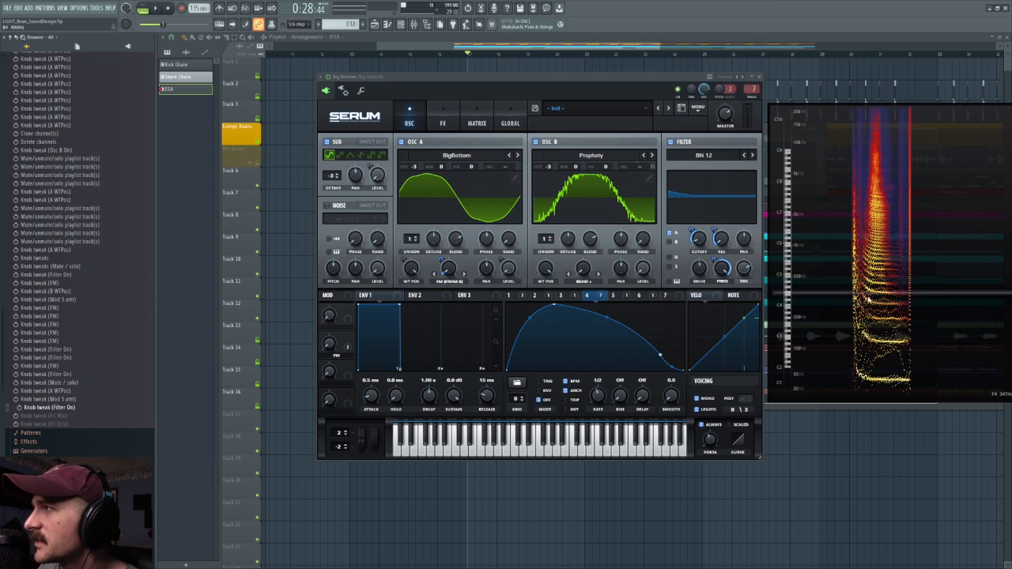
pyautogui.click(670, 142)
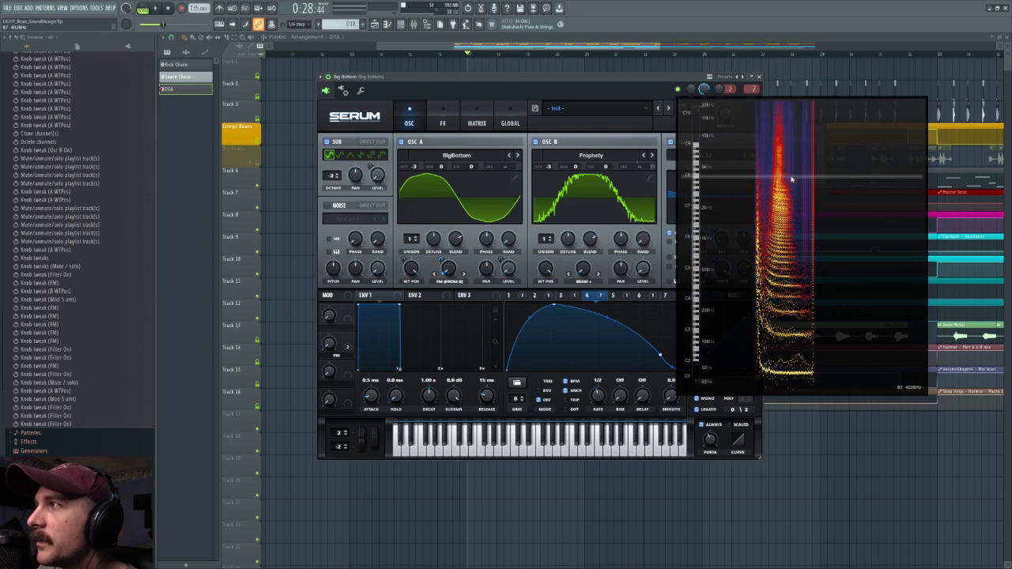
# Enable the Hyper/Dimension effect in the Big Bottom patch's effects rack.
pyautogui.click(442, 120)
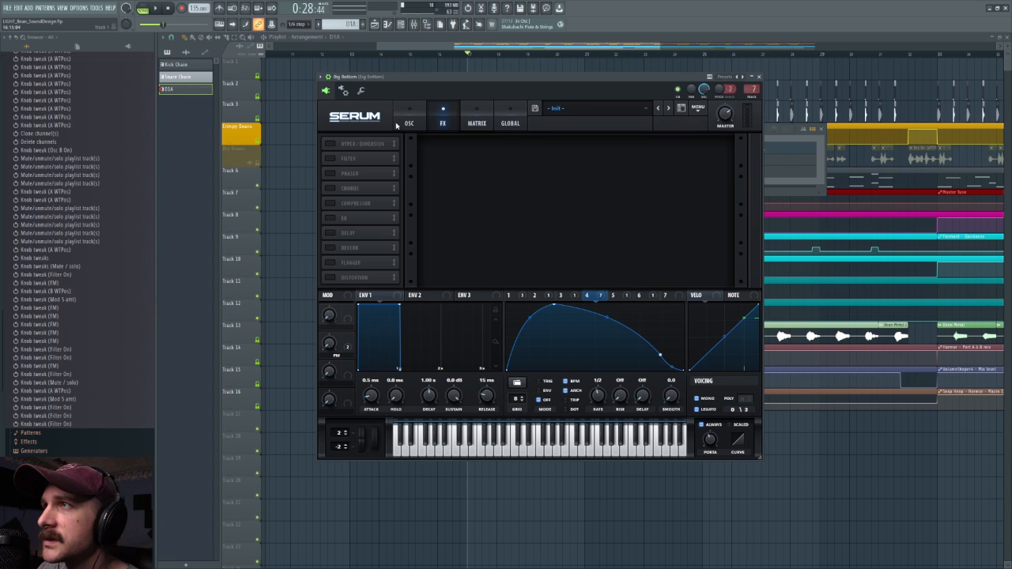
pyautogui.rightClick(620, 298)
pyautogui.click(624, 298)
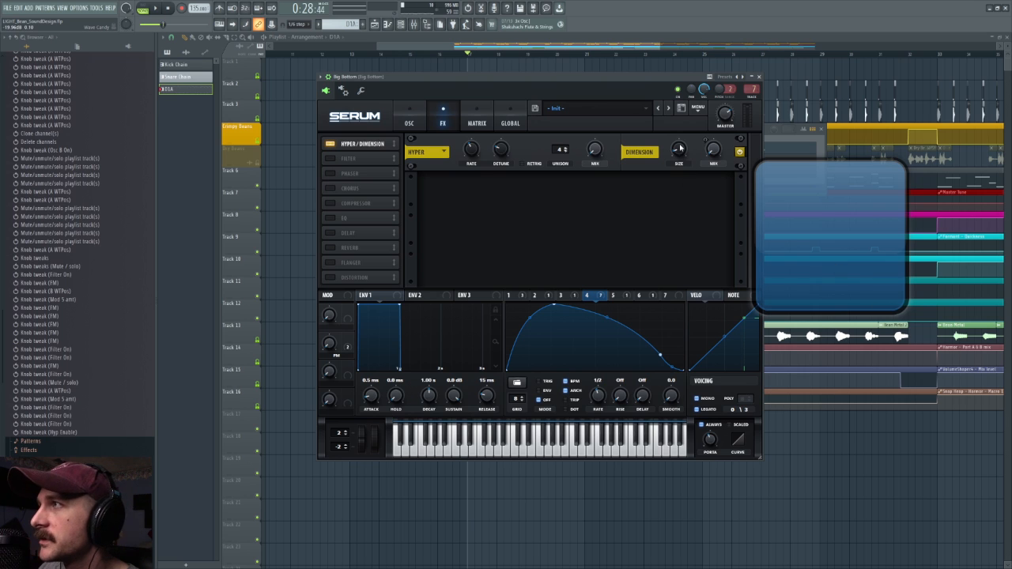
# Audition the Hyper/Dimension effect with LFO 1 displayed, comparing the bass with the effect bypassed and enabled.
pyautogui.press('space')
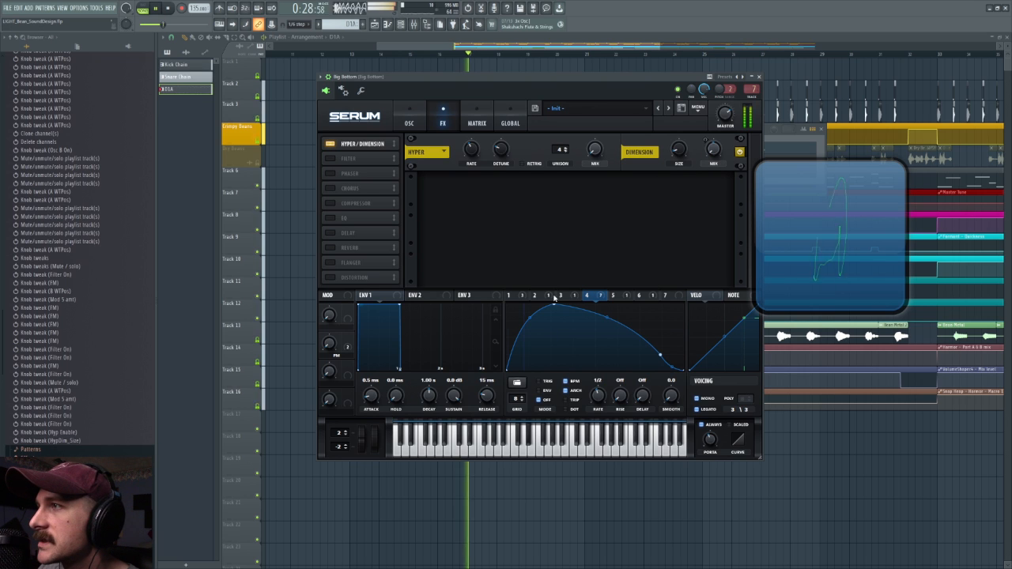
pyautogui.click(513, 297)
pyautogui.press('space')
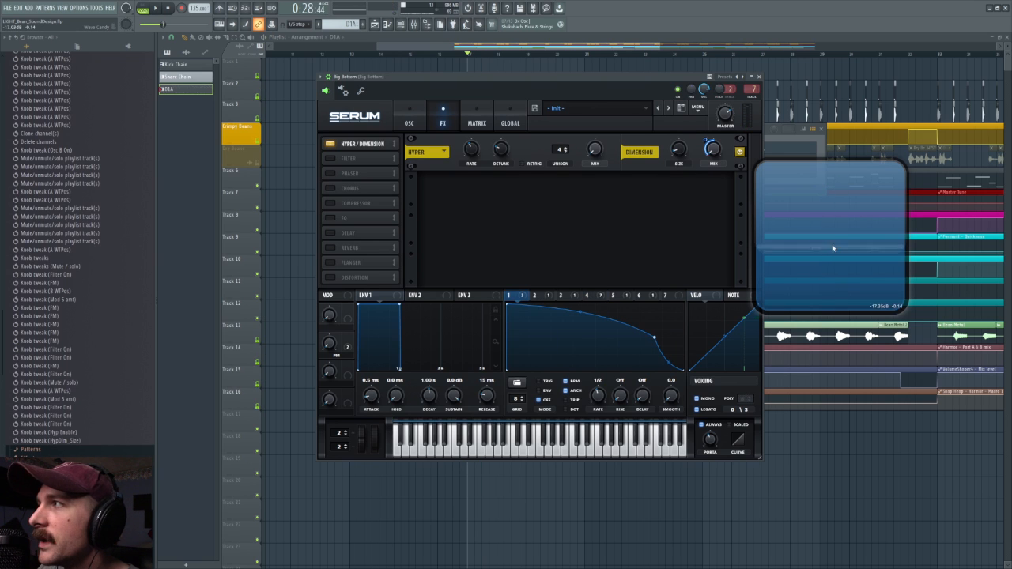
pyautogui.press('space')
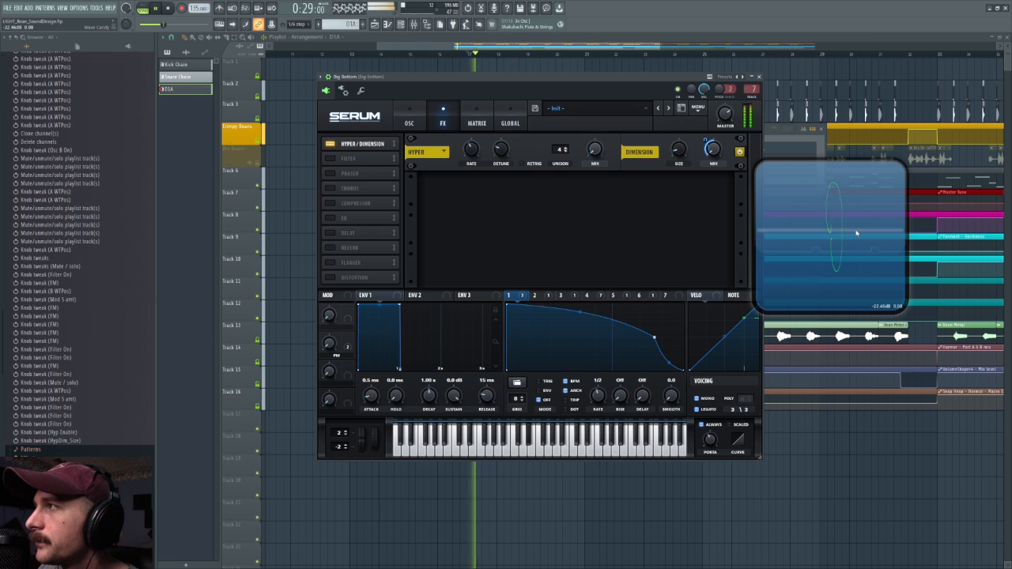
pyautogui.click(330, 144)
pyautogui.click(329, 144)
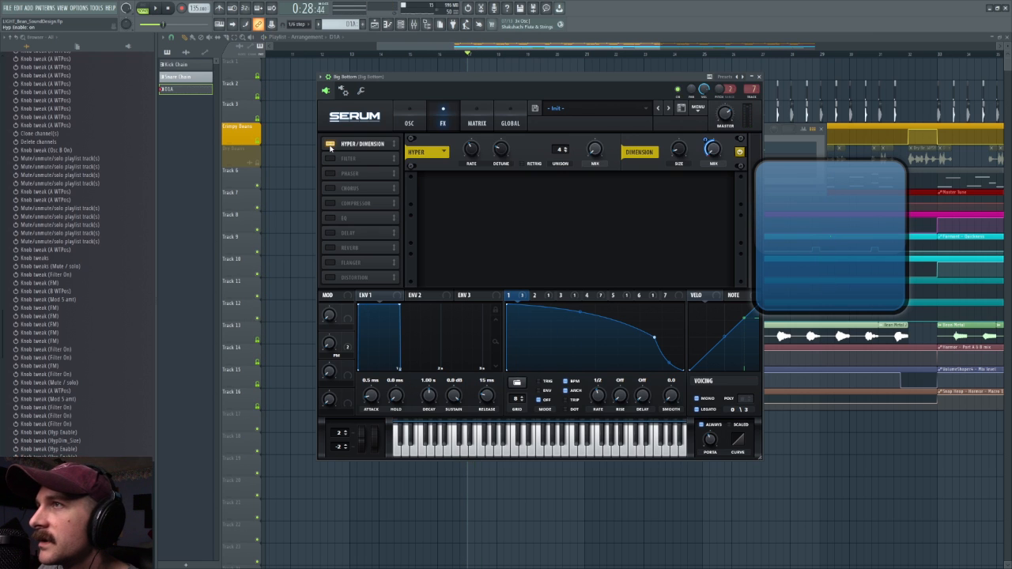
# Enable the Allpasses filter effect in the Big Bottom patch and audition its cutoff modulation from LFO 6.
pyautogui.click(330, 159)
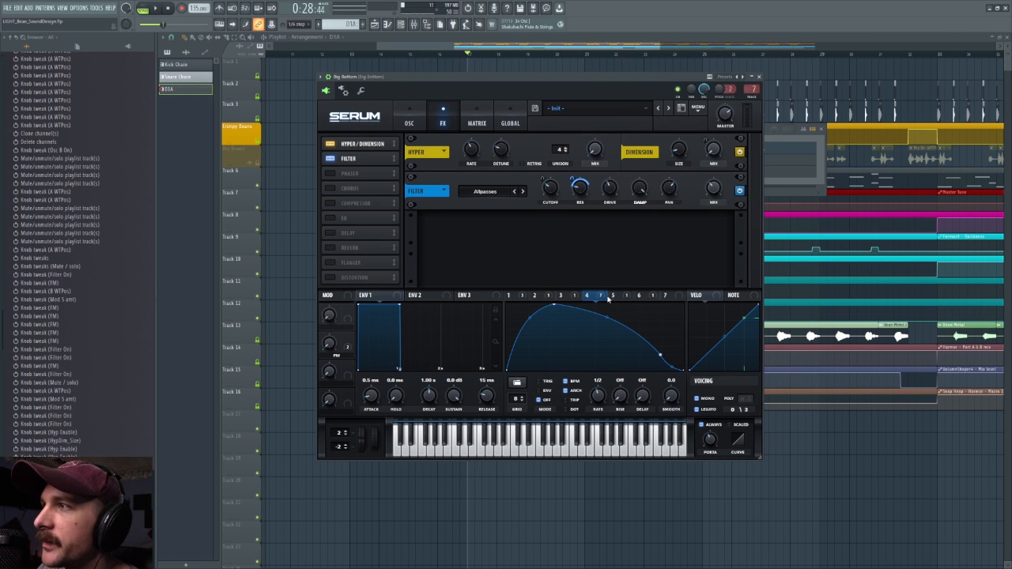
pyautogui.click(408, 120)
pyautogui.click(476, 120)
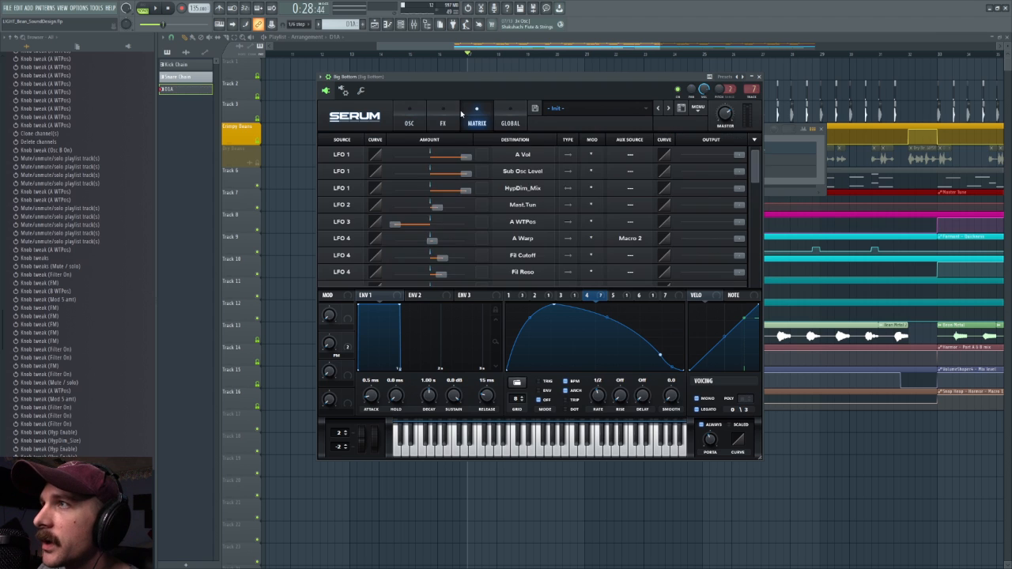
pyautogui.click(449, 117)
pyautogui.click(645, 297)
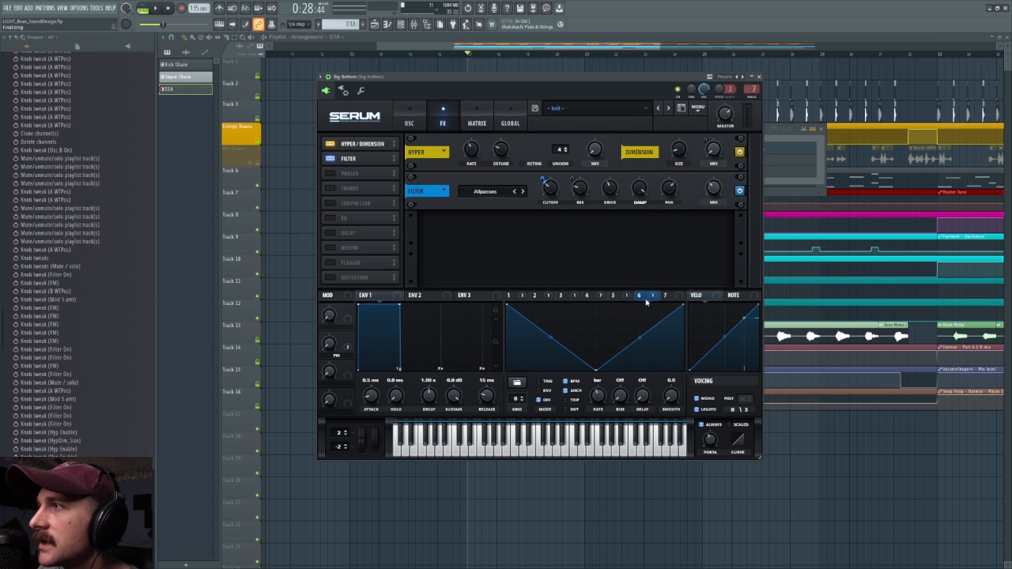
pyautogui.press('space')
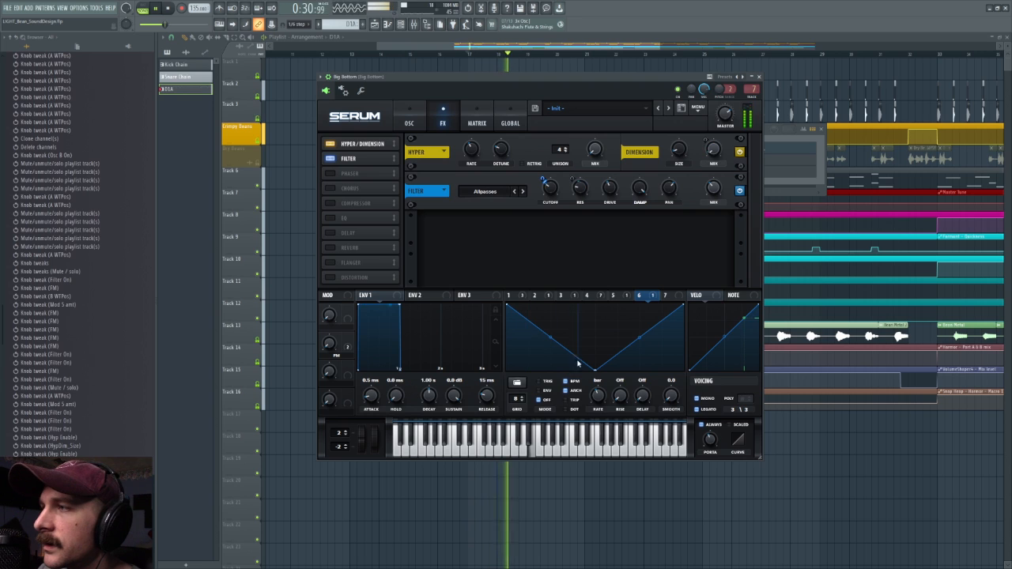
pyautogui.press('space')
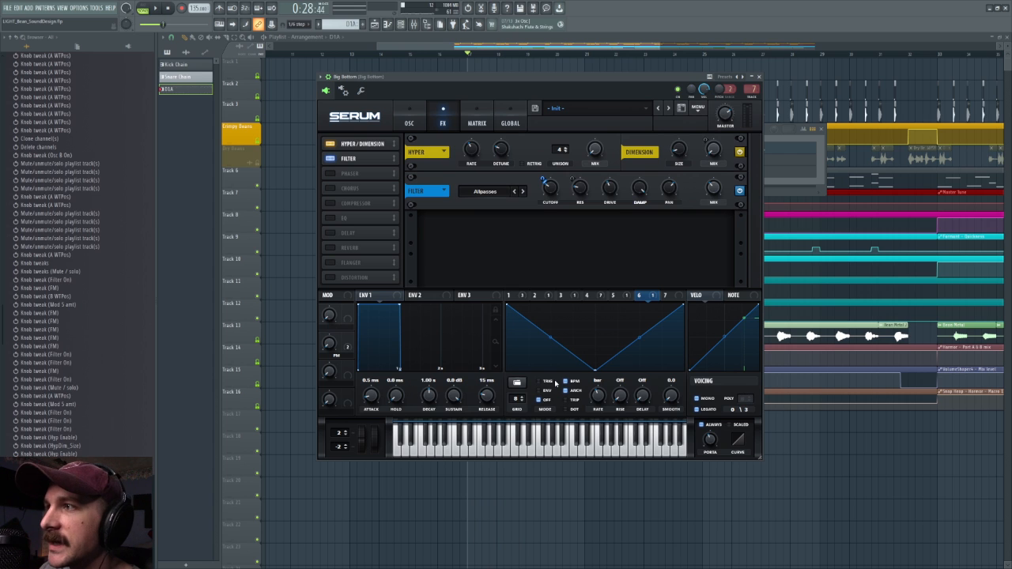
# Move the playlist's play position to 0:30:22 and play the bass with the Big Bottom effects rack displayed.
pyautogui.press('Escape')
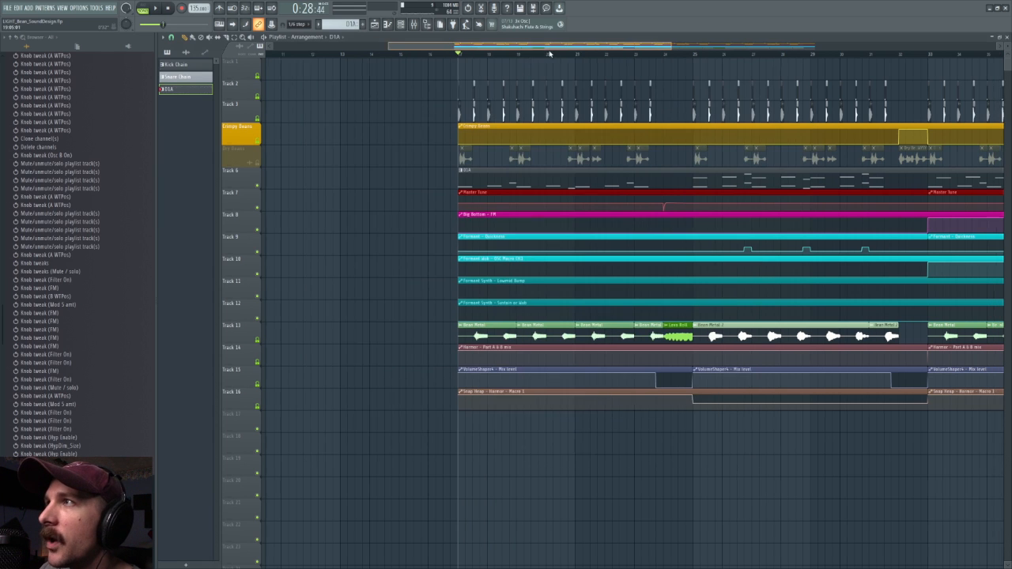
pyautogui.click(462, 55)
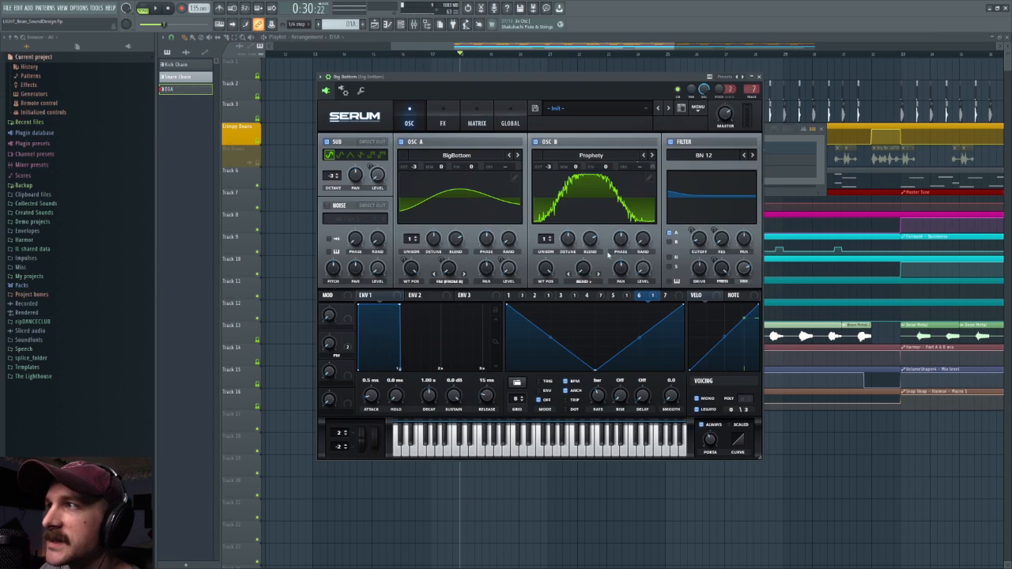
pyautogui.click(454, 115)
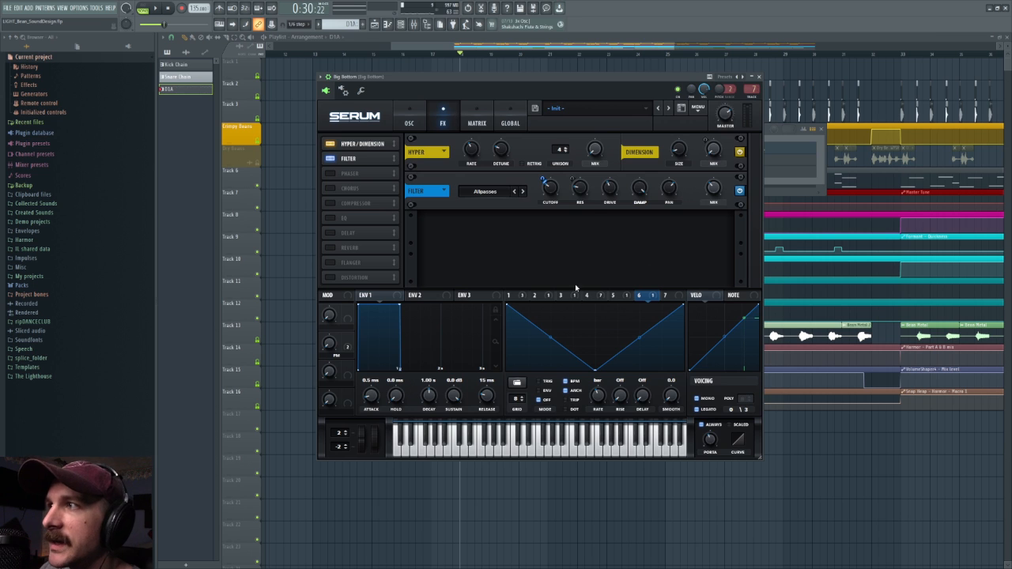
pyautogui.press('space')
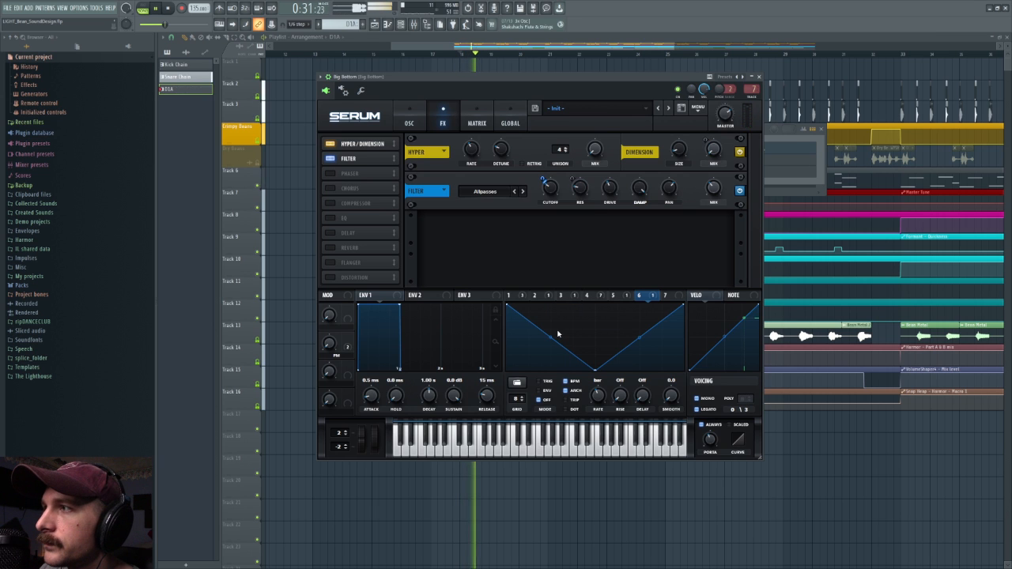
pyautogui.press('space')
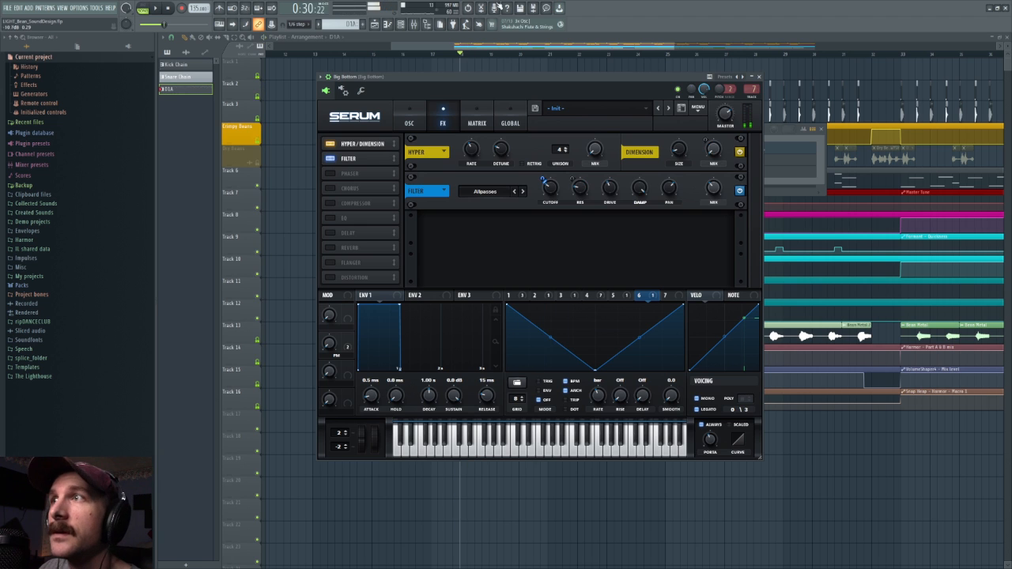
# Compare the bass on the stereo scope with the Allpasses filter effect bypassed and enabled, undoing the trial change to its mix.
pyautogui.click(330, 159)
pyautogui.click(329, 159)
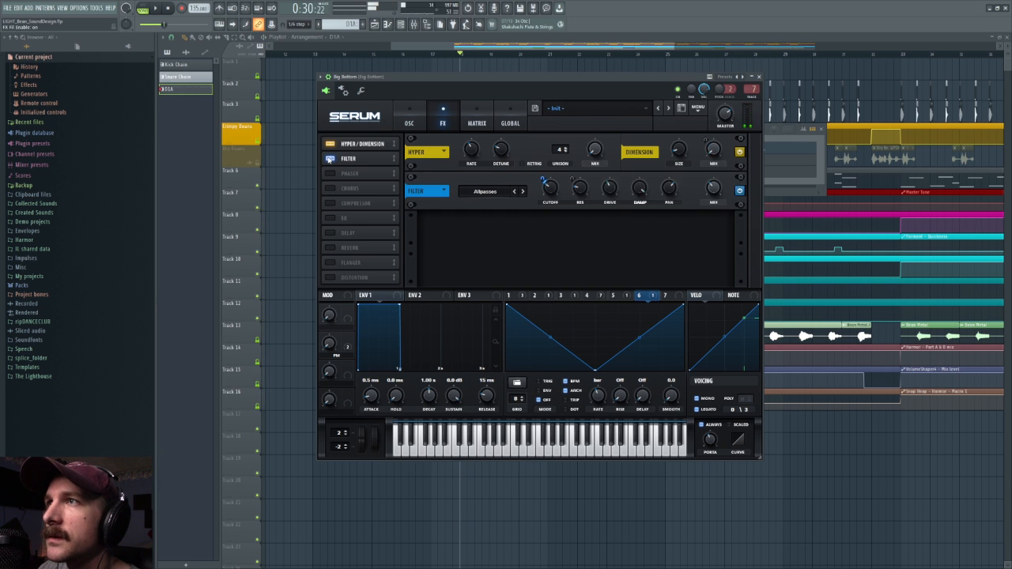
pyautogui.moveTo(822, 253)
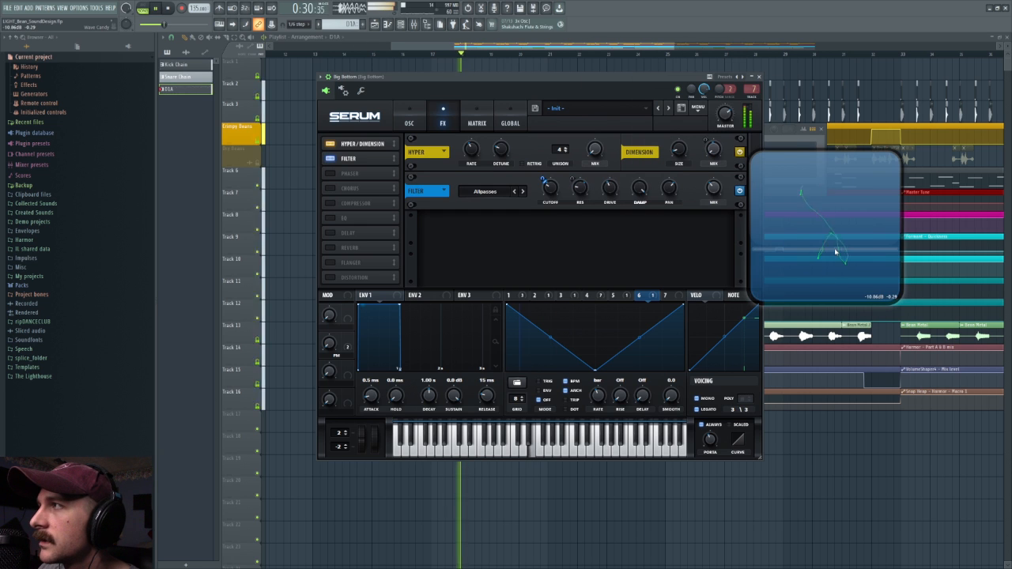
pyautogui.click(330, 159)
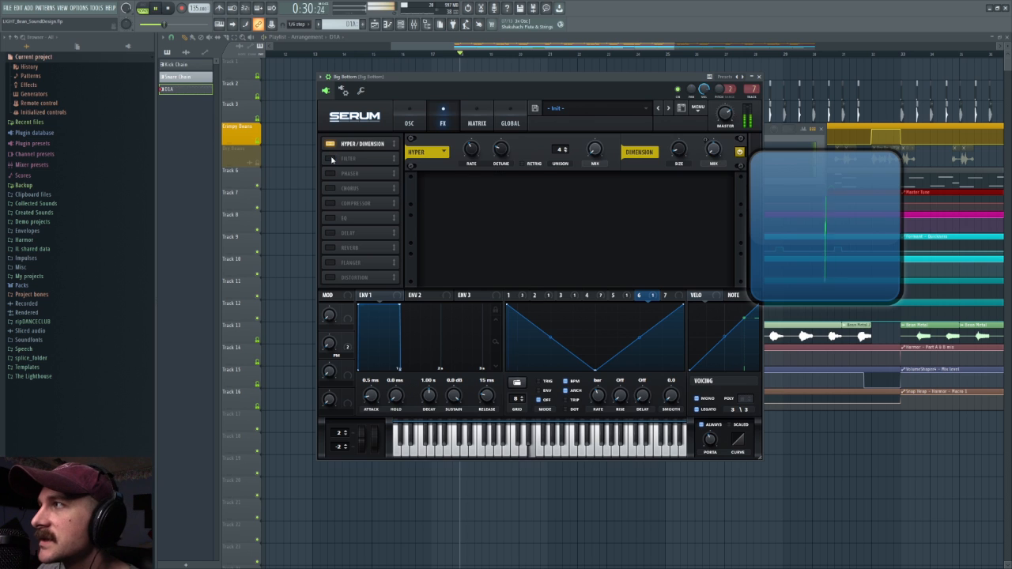
pyautogui.click(329, 159)
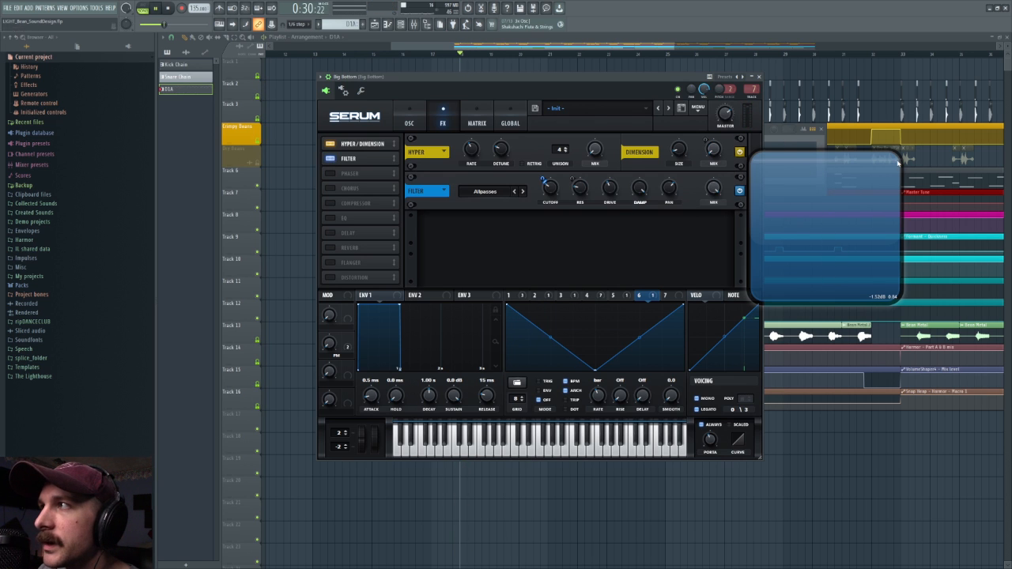
pyautogui.hotkey('ctrl', 'z')
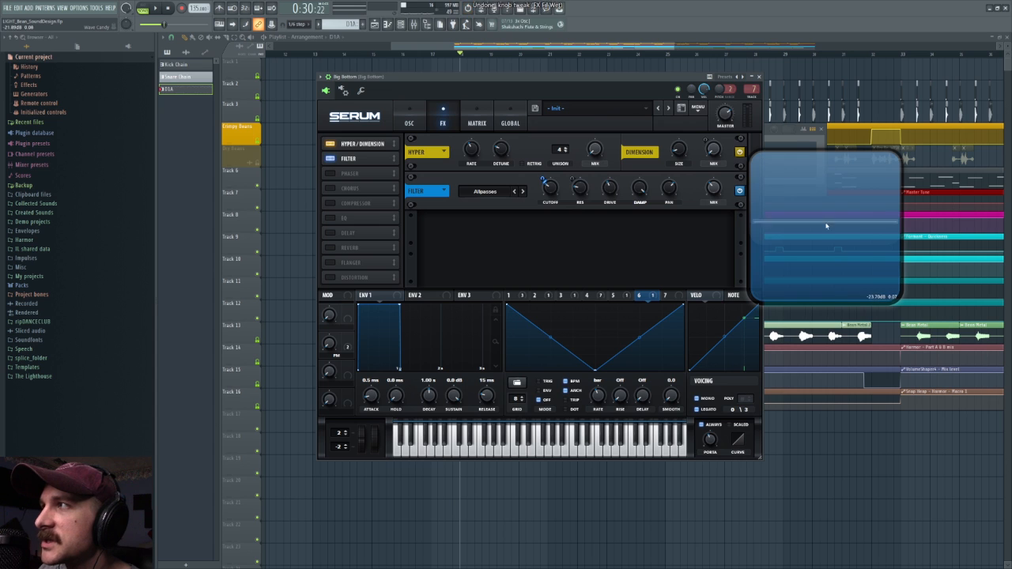
pyautogui.moveTo(838, 244); pyautogui.dragTo(328, 1)
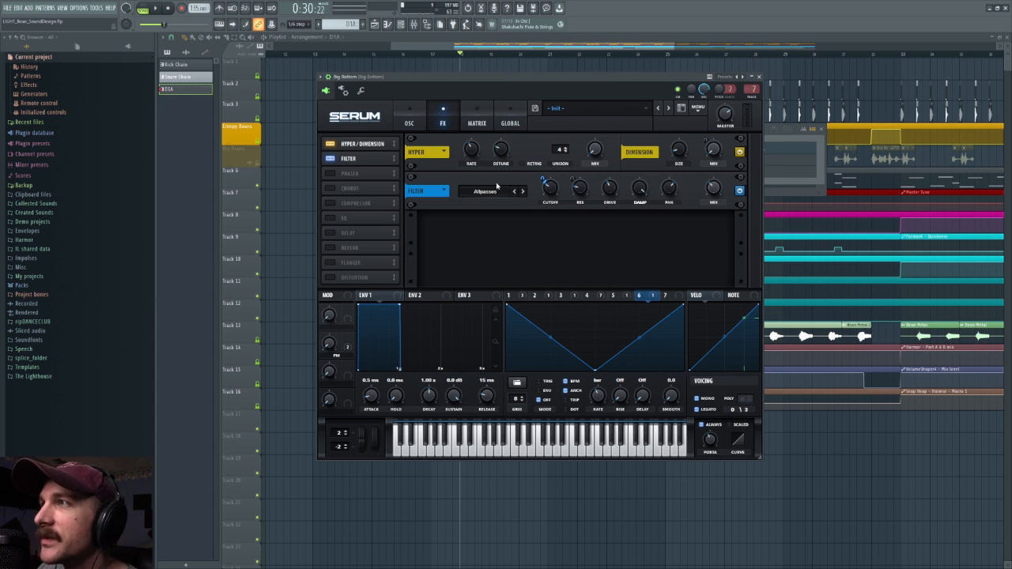
# Enable the Phaser effect and audition it with LFO 4 displayed, undoing the trial change to its mix.
pyautogui.click(330, 174)
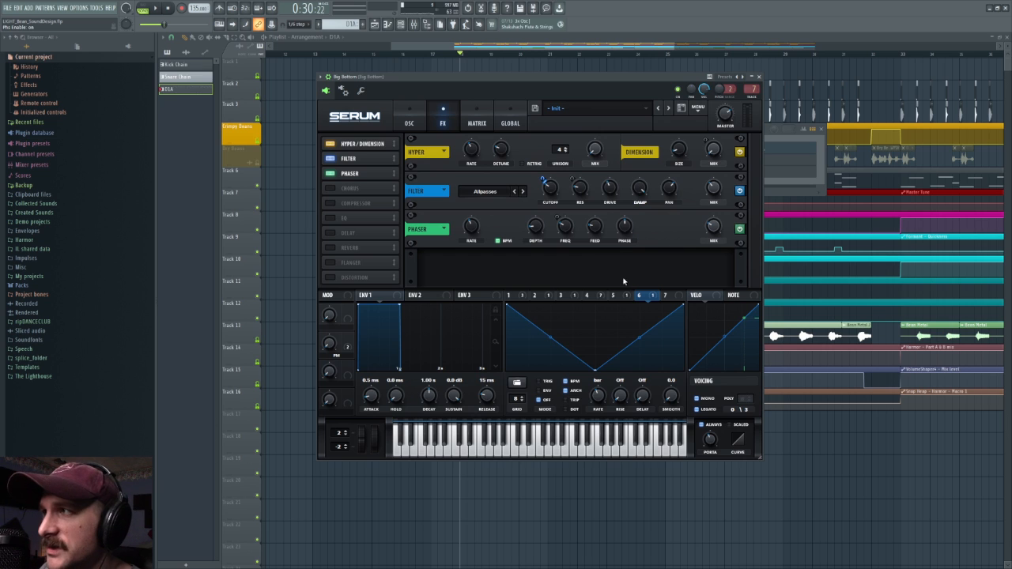
pyautogui.press('space')
pyautogui.press('space')
pyautogui.click(588, 296)
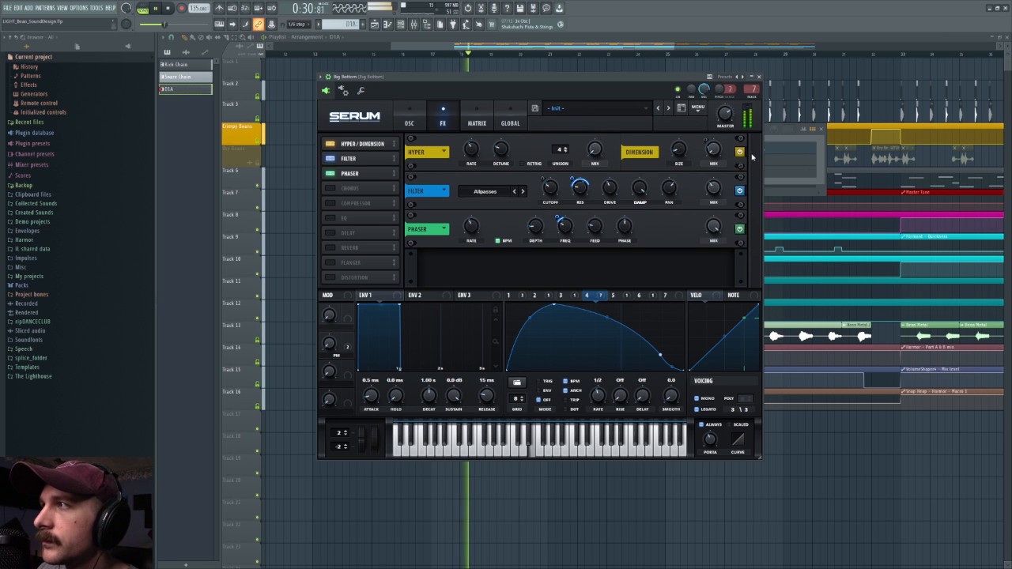
pyautogui.hotkey('ctrl', 'z')
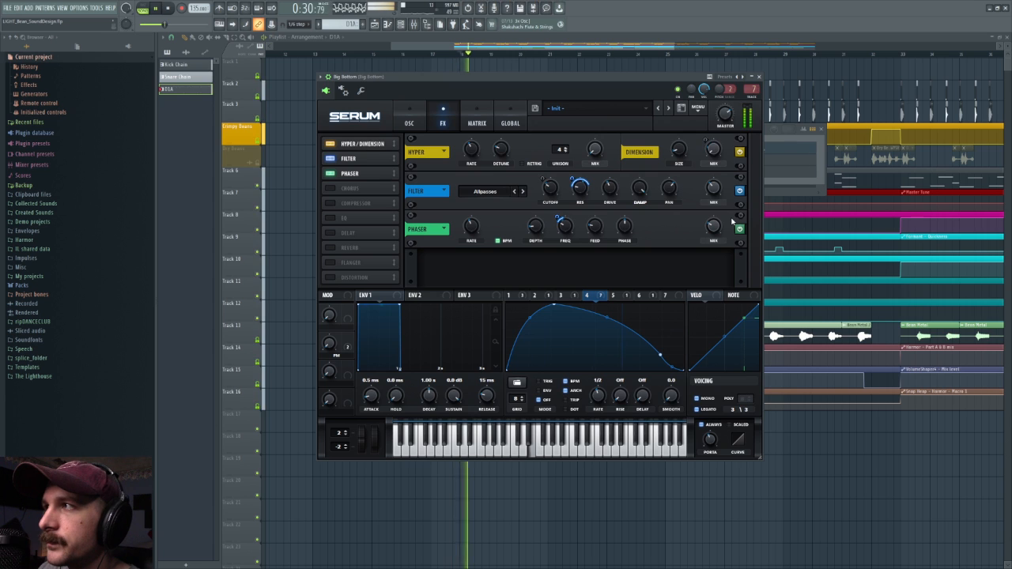
# Enable the Chorus effect after the phaser and audition the bass with it.
pyautogui.click(330, 188)
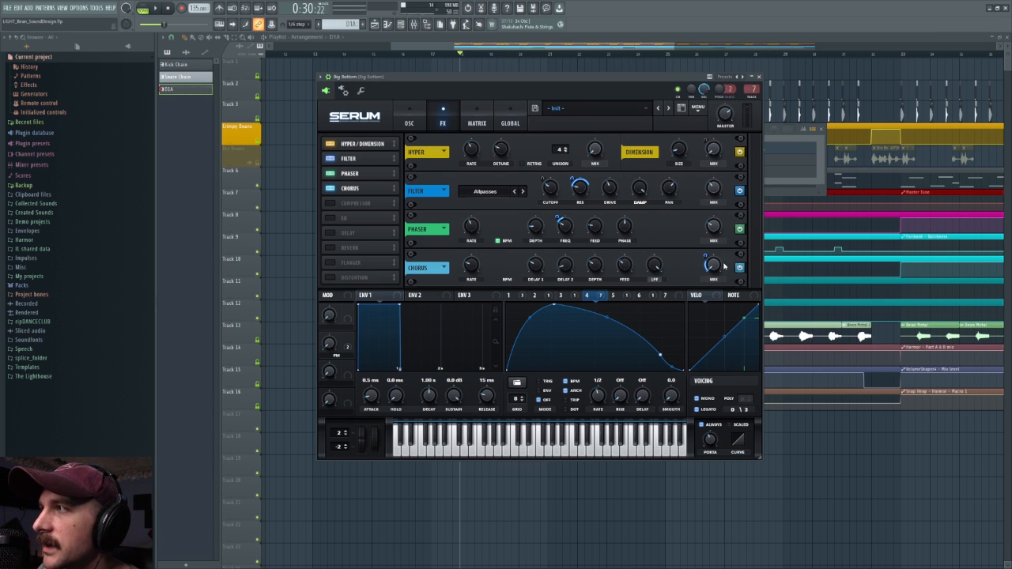
pyautogui.moveTo(654, 270)
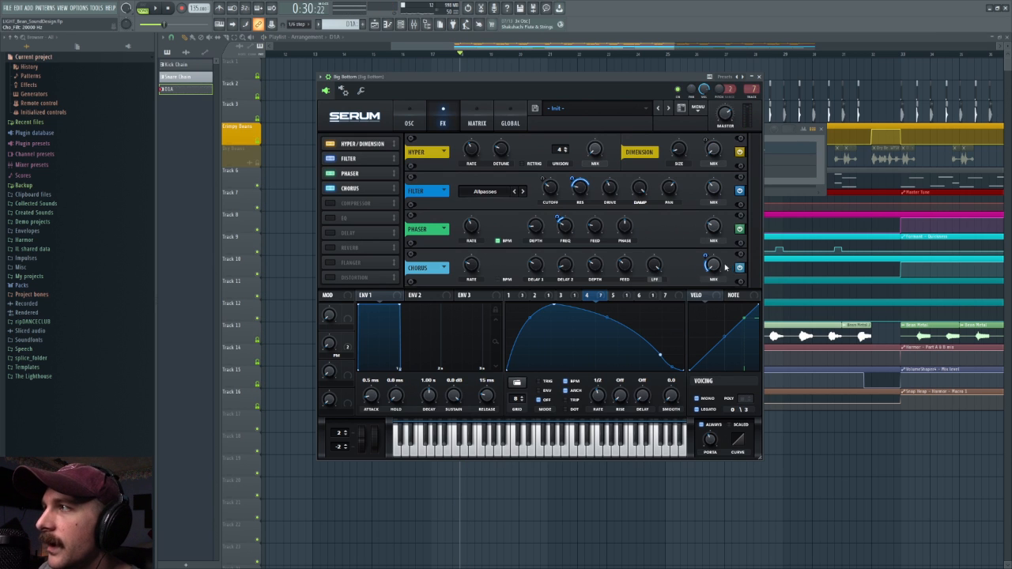
pyautogui.moveTo(625, 0); pyautogui.dragTo(625, 0)
pyautogui.press('space')
pyautogui.press('space')
# Enable the multiband Compressor effect at the end of the rack and audition the bass through it.
pyautogui.click(363, 203)
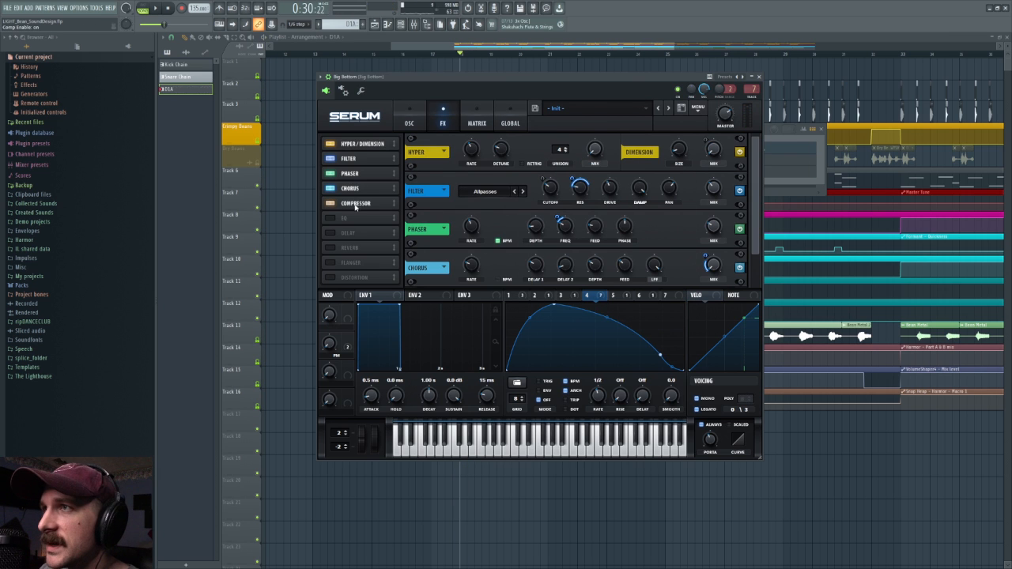
pyautogui.scroll(-1, 744, 215)
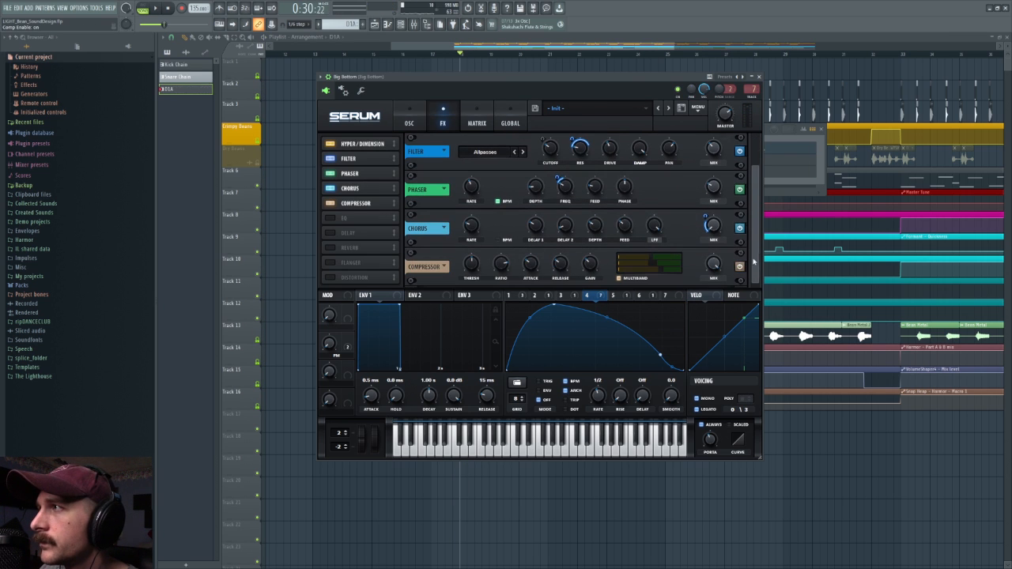
pyautogui.press('space')
pyautogui.press('space')
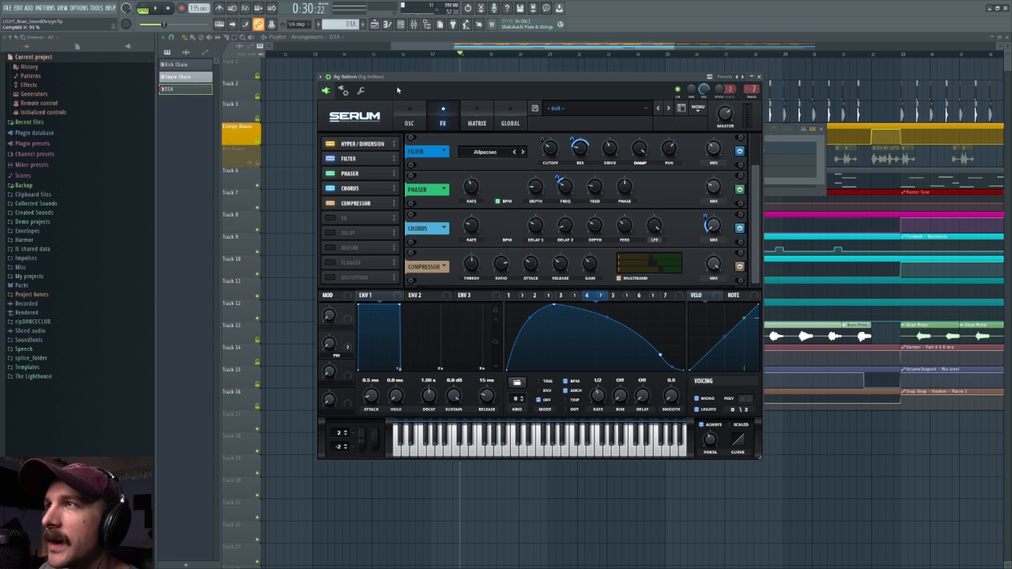
# Examine in the modulation matrix how the FM macro controls LFO 4's modulation of oscillator A's warp.
pyautogui.click(408, 120)
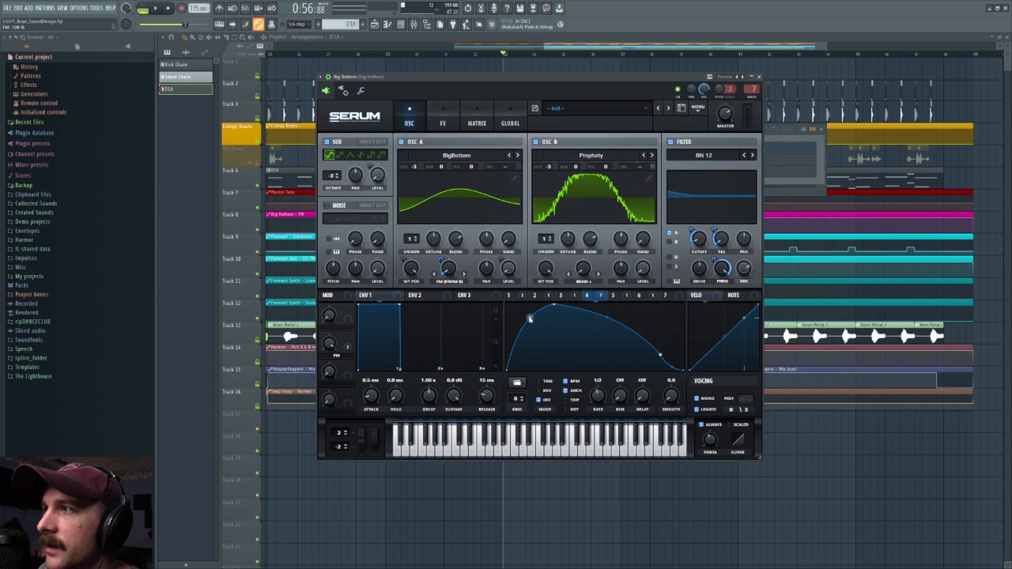
pyautogui.click(477, 123)
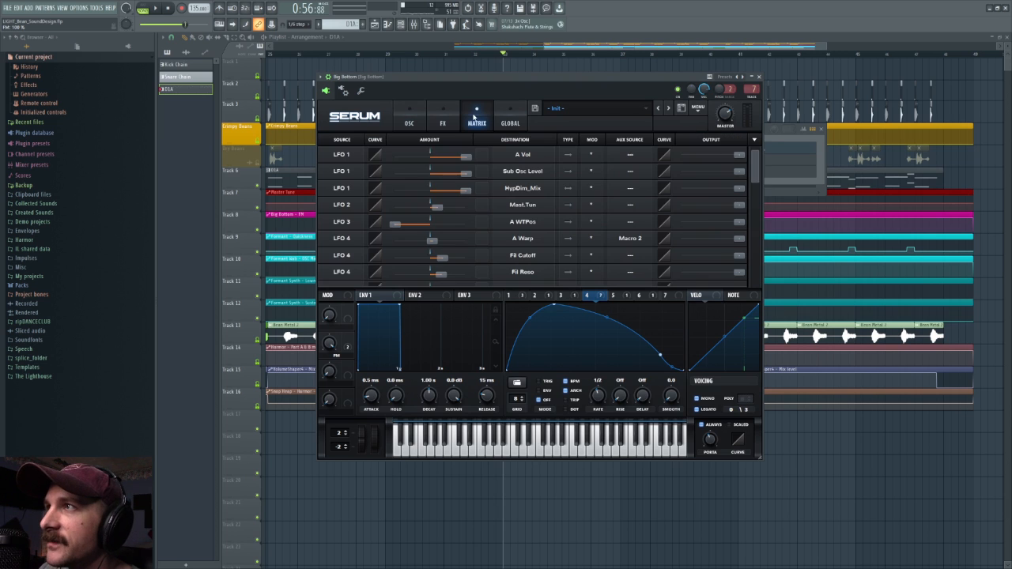
pyautogui.scroll(-1, 755, 177)
pyautogui.scroll(-1, 755, 178)
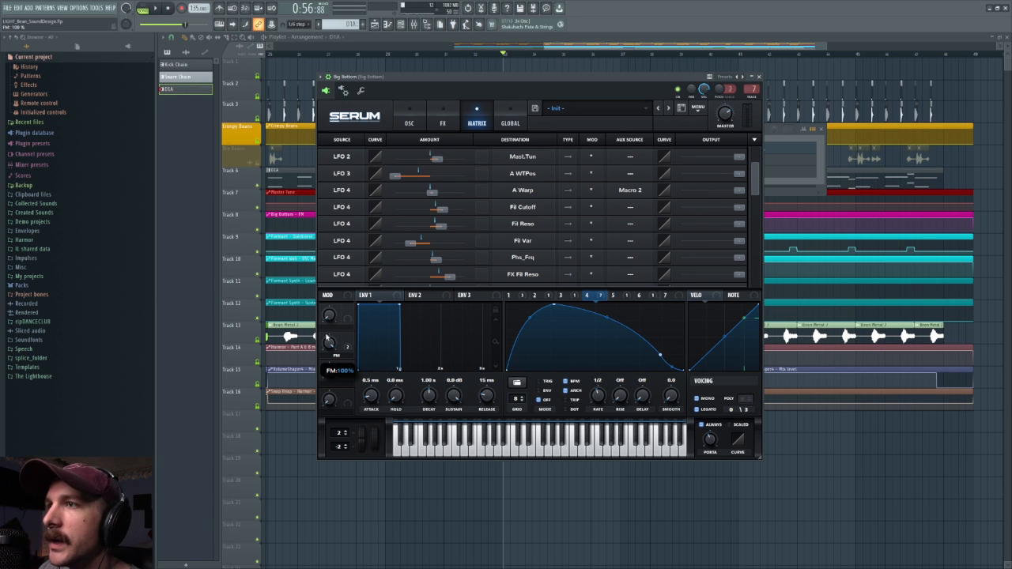
pyautogui.click(410, 116)
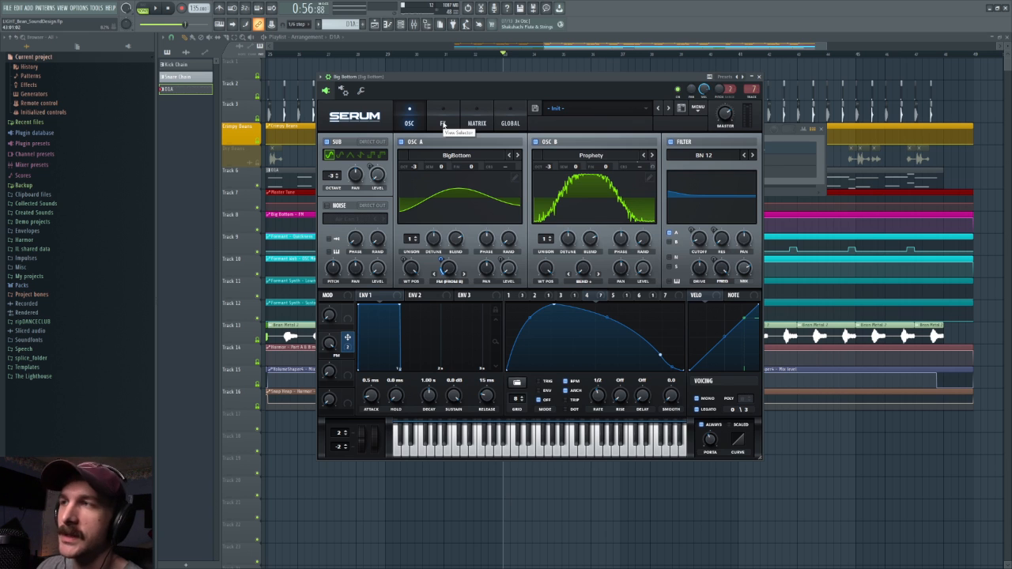
# Open the Pro-Q 3 equalizer on the Big Bottom mixer track and inspect its curve during playback.
pyautogui.click(415, 24)
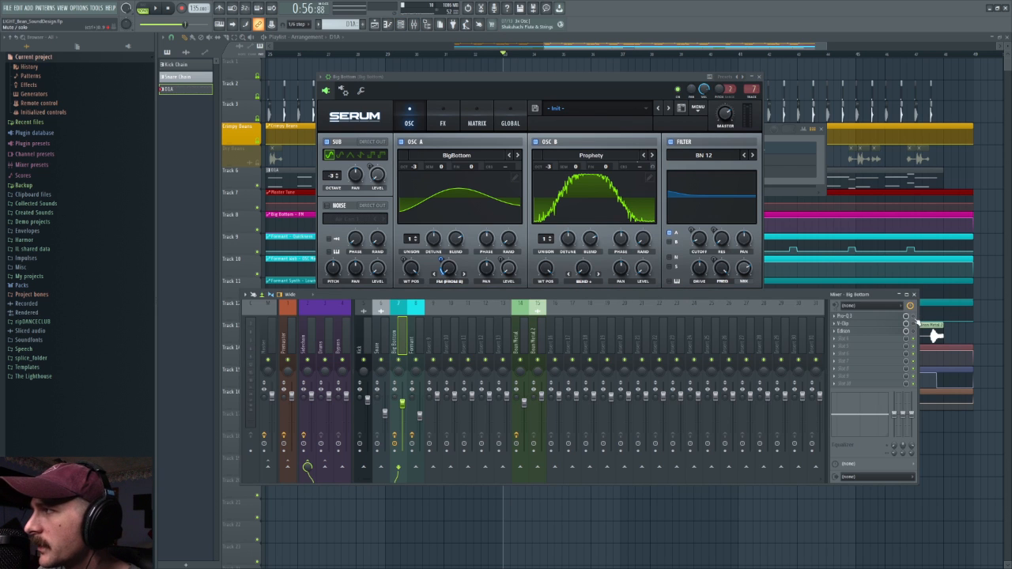
pyautogui.click(893, 317)
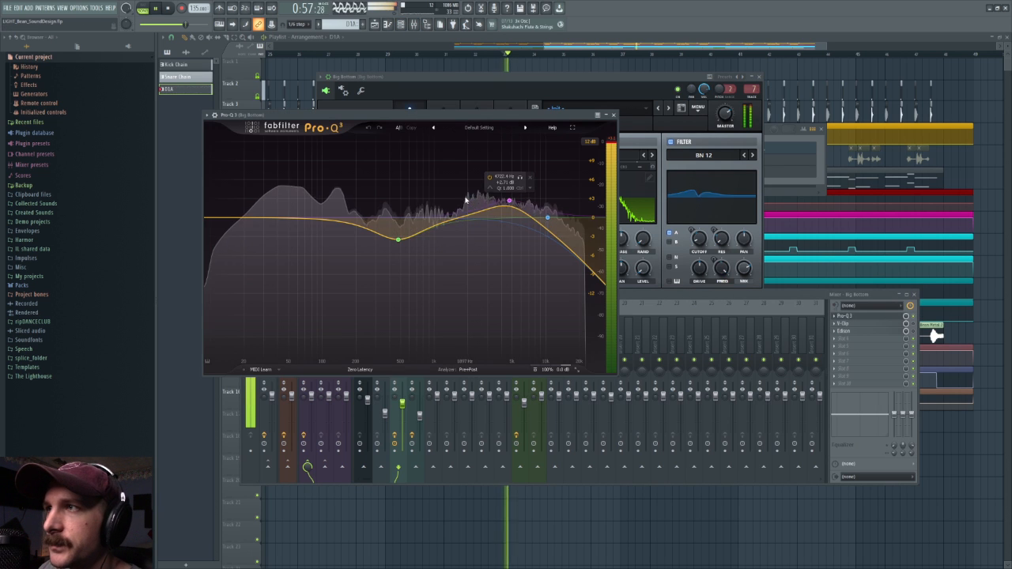
pyautogui.press('space')
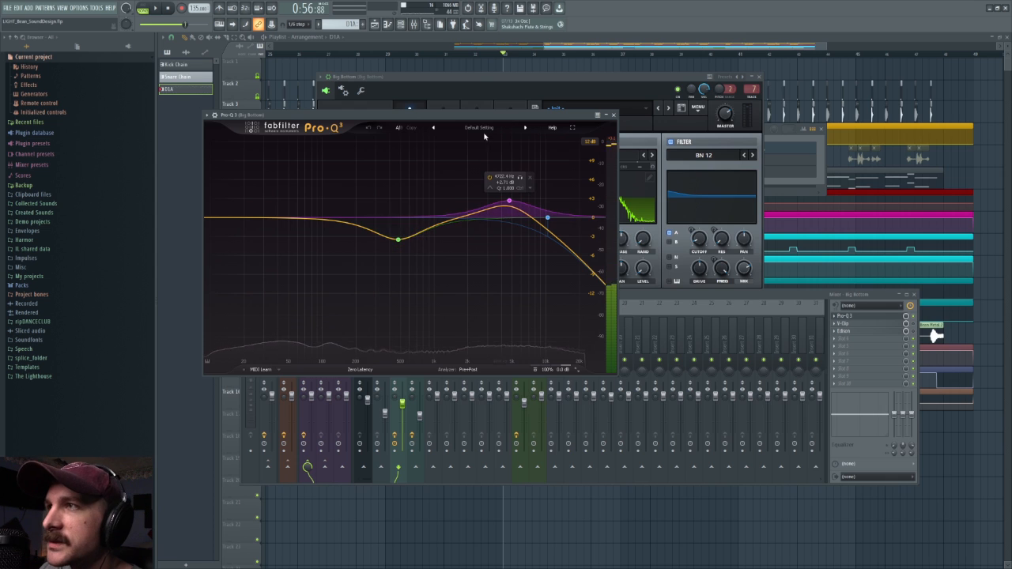
# Open V-Clip on the Big Bottom mixer track, inspect its Hyperbolic Tan clip curve during playback, and close the plugin windows.
pyautogui.click(856, 294)
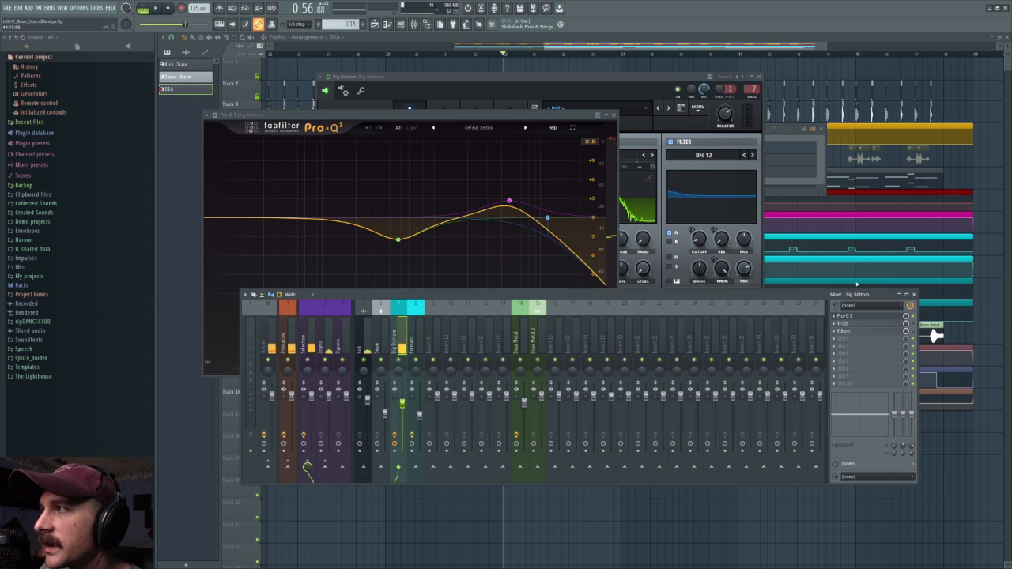
pyautogui.click(869, 324)
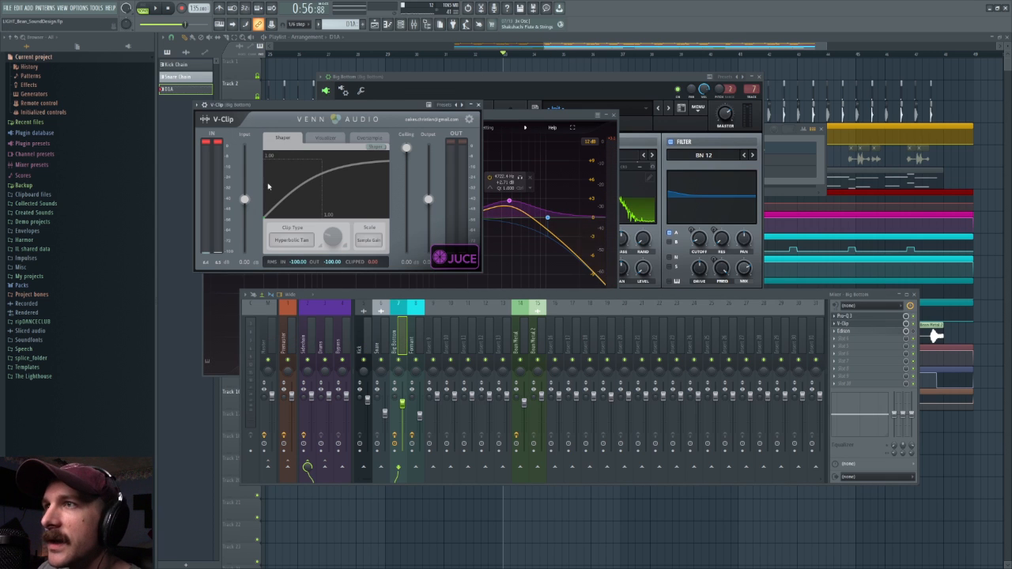
pyautogui.press('space')
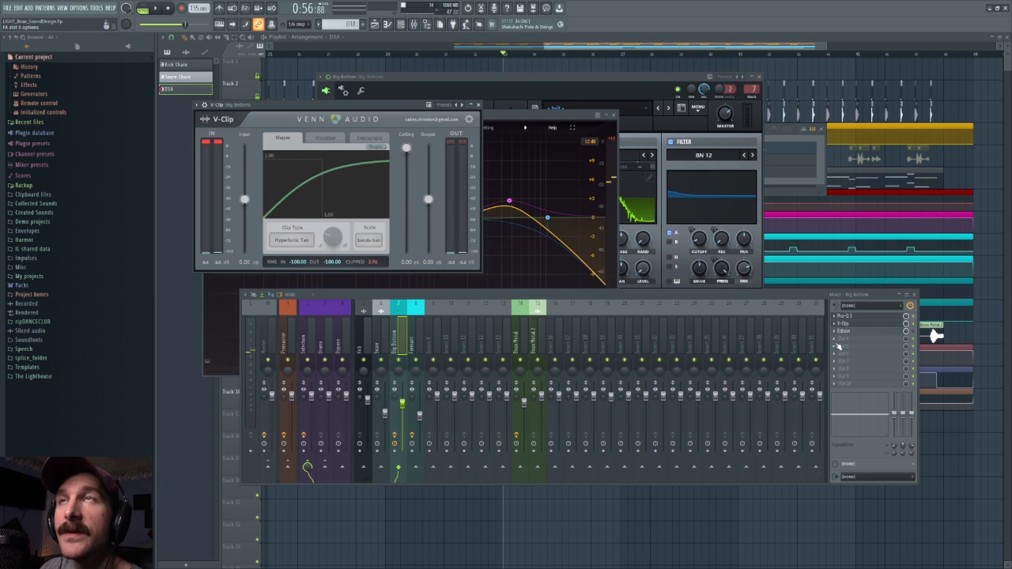
pyautogui.press('F12')
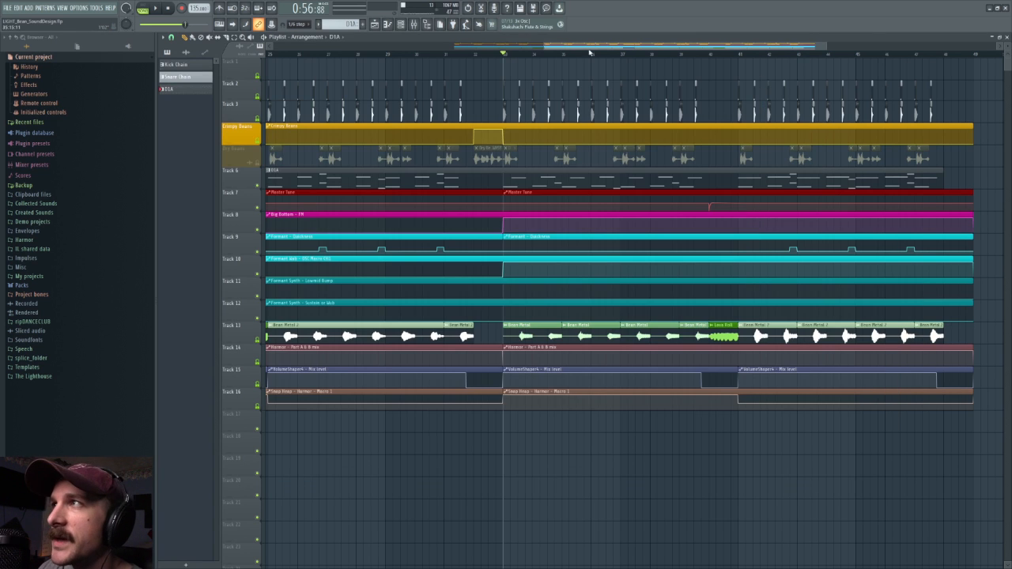
# Place the playhead at bar 25 and bring up the Formant Wub channel's Razor synth from the channel rack.
pyautogui.hscroll(-4, 589, 52)
pyautogui.click(348, 52)
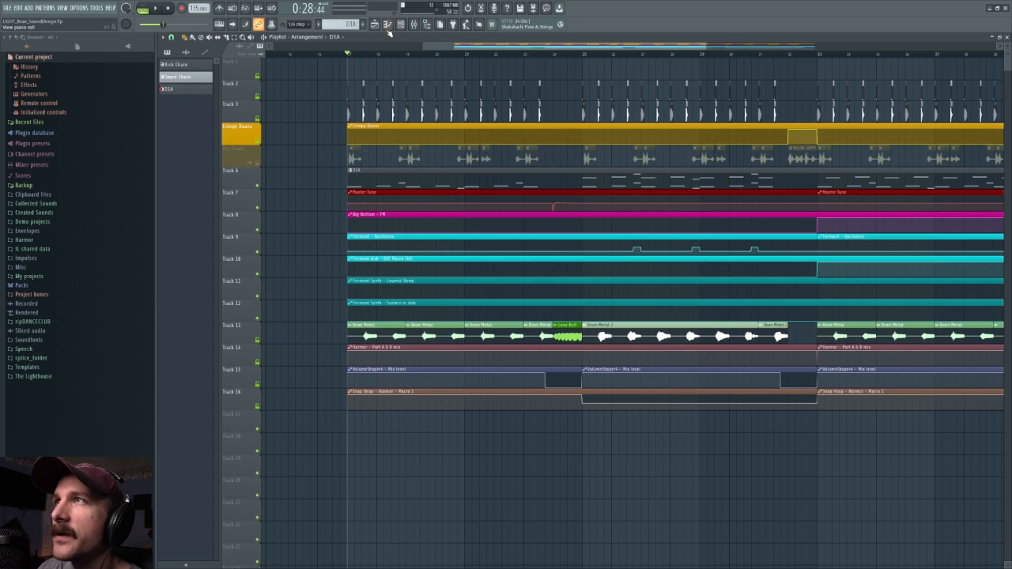
pyautogui.click(582, 54)
pyautogui.doubleClick(669, 193)
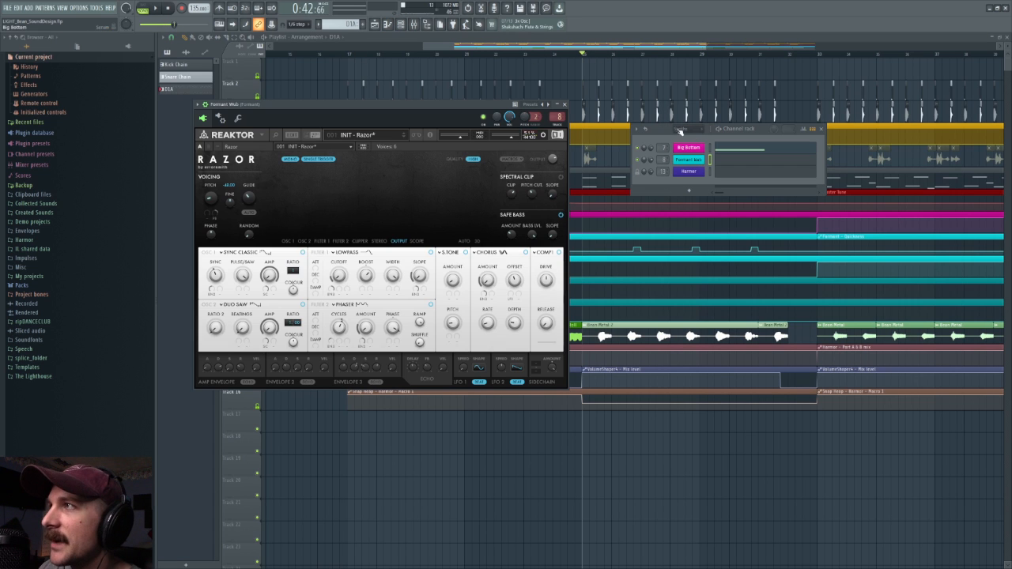
pyautogui.press('F12')
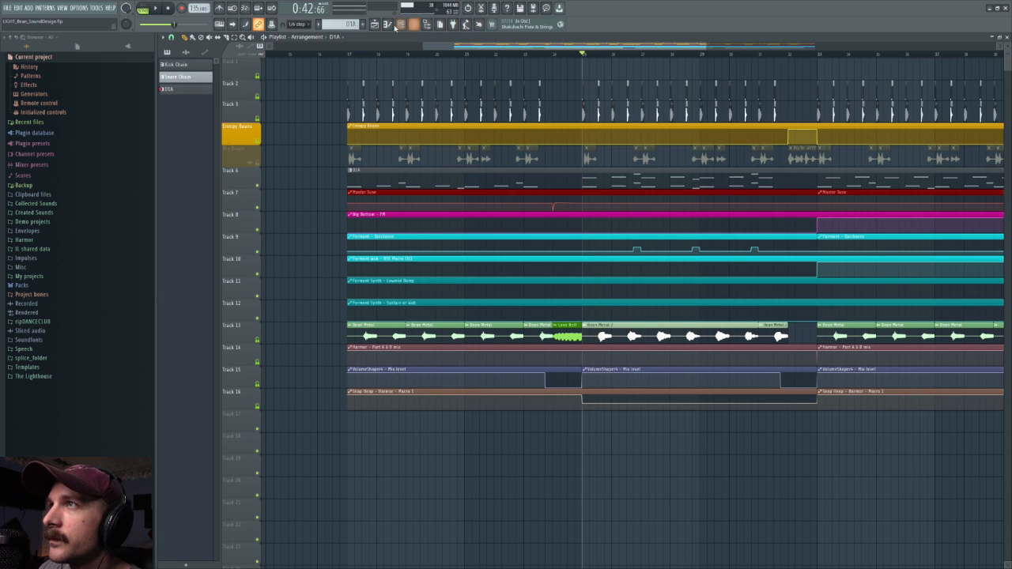
pyautogui.click(400, 25)
pyautogui.click(684, 148)
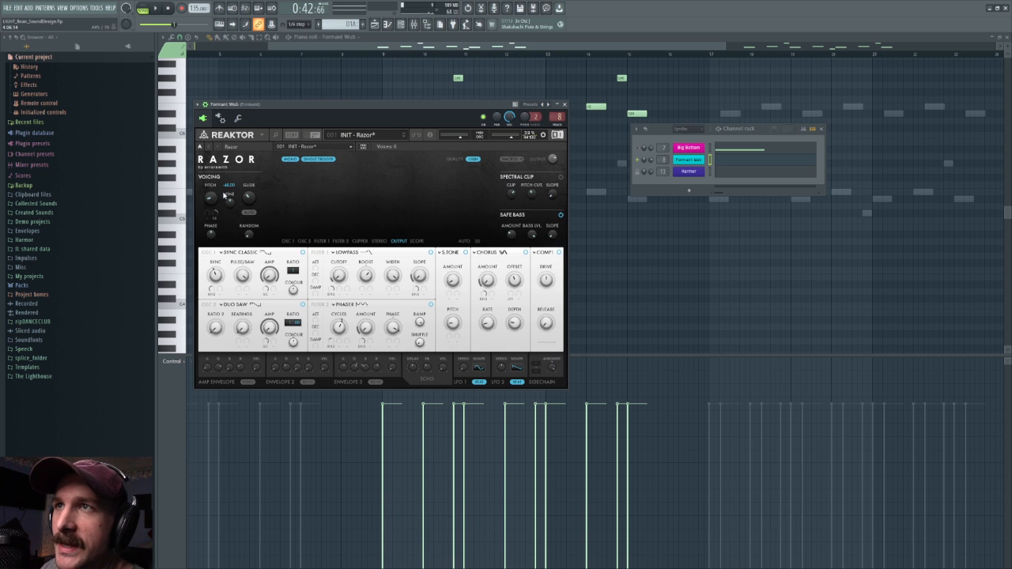
# Audition the Formant Wub with only the Sync Classic oscillator active, and display Razor's macro knobs.
pyautogui.press('F5')
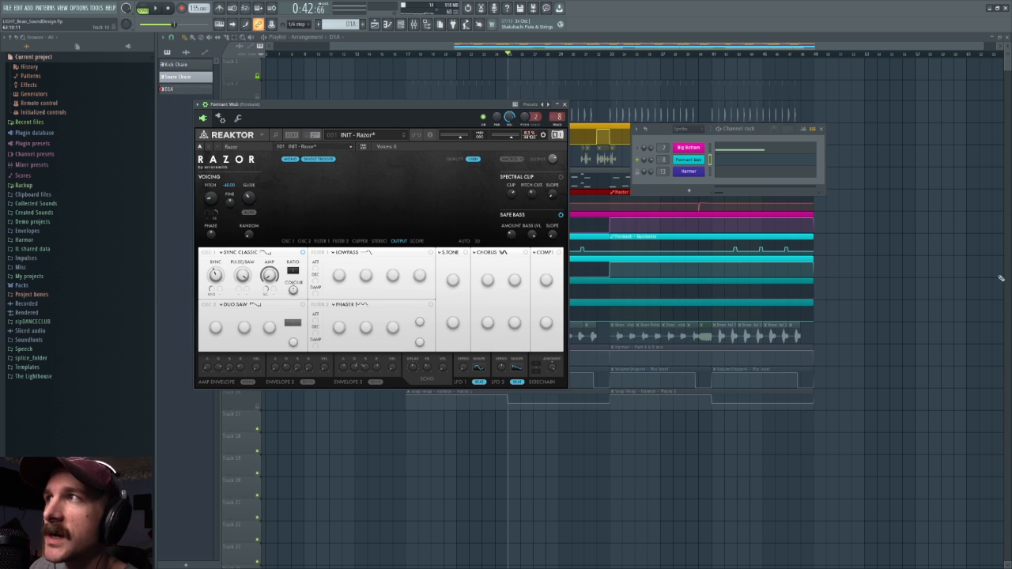
pyautogui.press('space')
pyautogui.press('space')
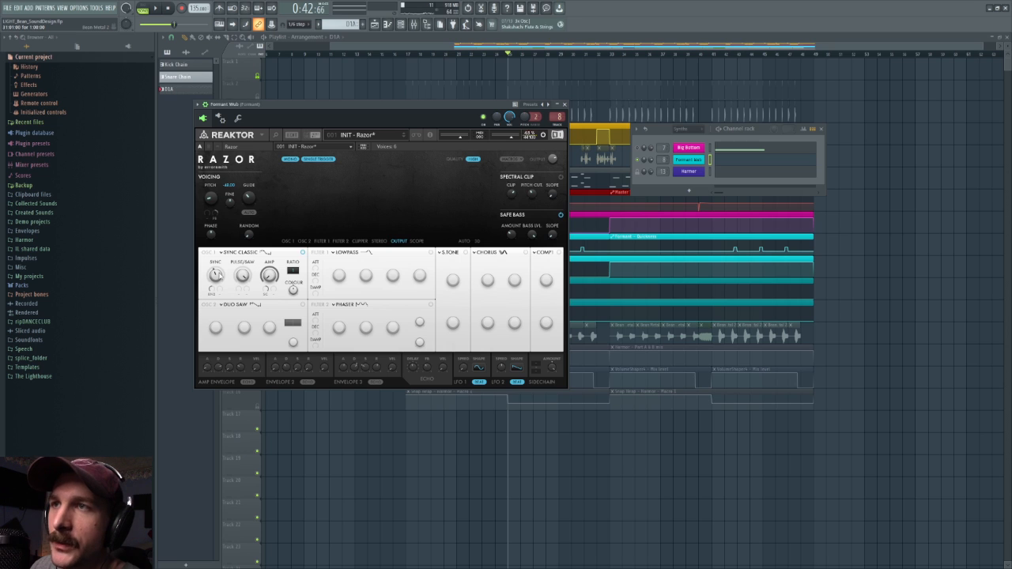
pyautogui.press('space')
pyautogui.press('space')
pyautogui.click(512, 160)
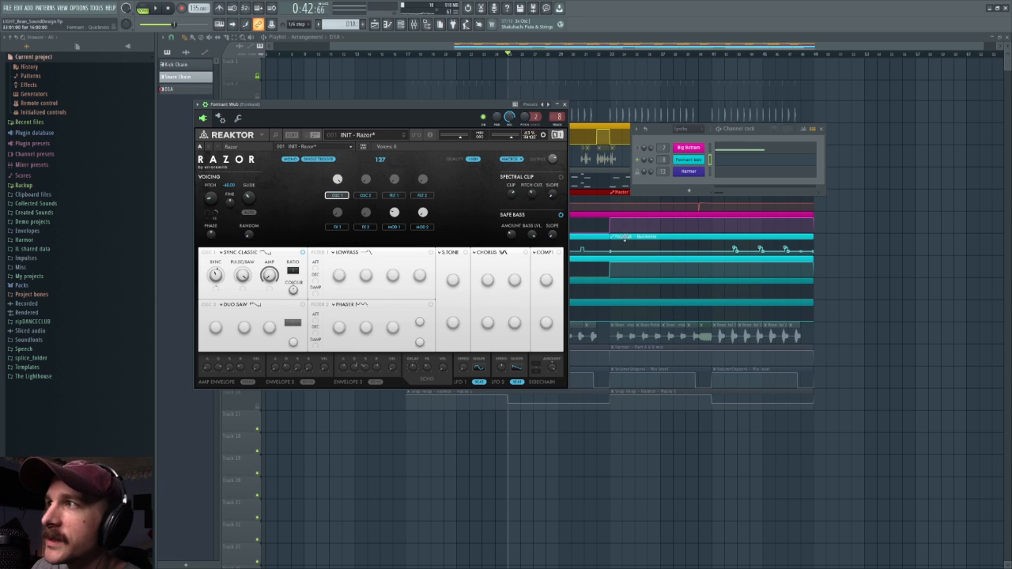
# Play the arrangement from bar 41 to hear the second part, and return to the Formant Wub's Razor window.
pyautogui.press('F12')
pyautogui.click(713, 53)
pyautogui.click(714, 54)
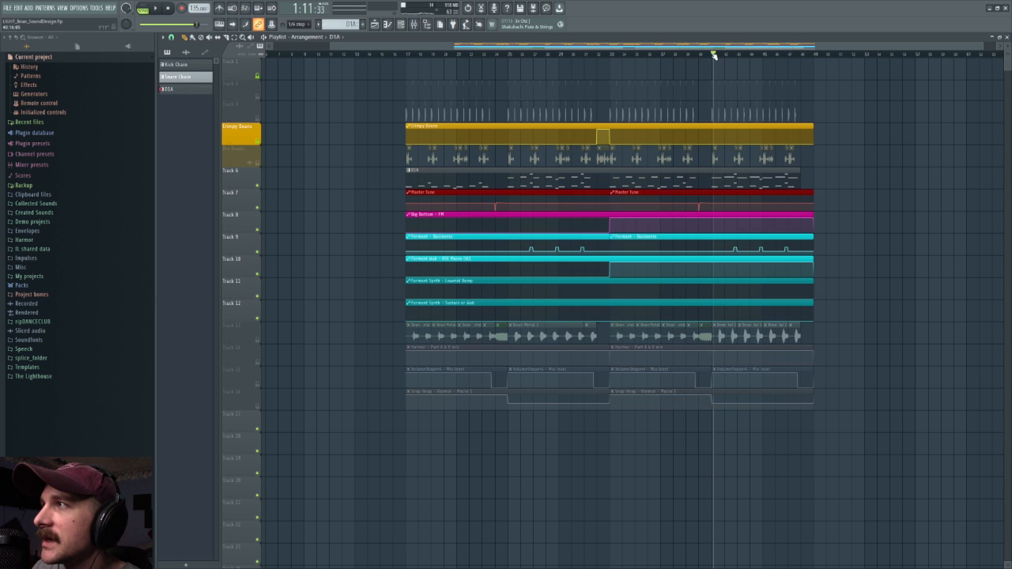
pyautogui.press('space')
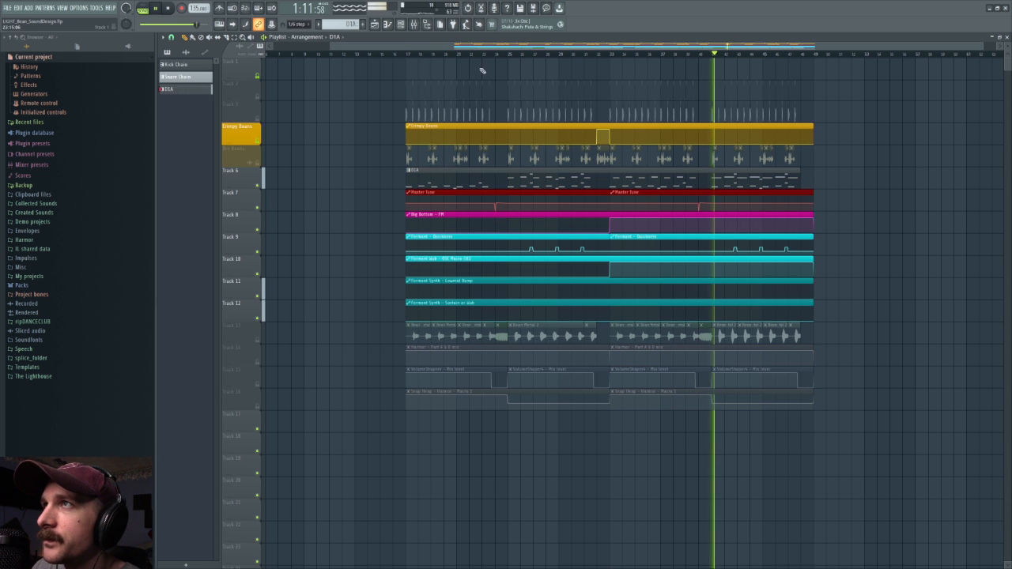
pyautogui.press('space')
pyautogui.press('F6')
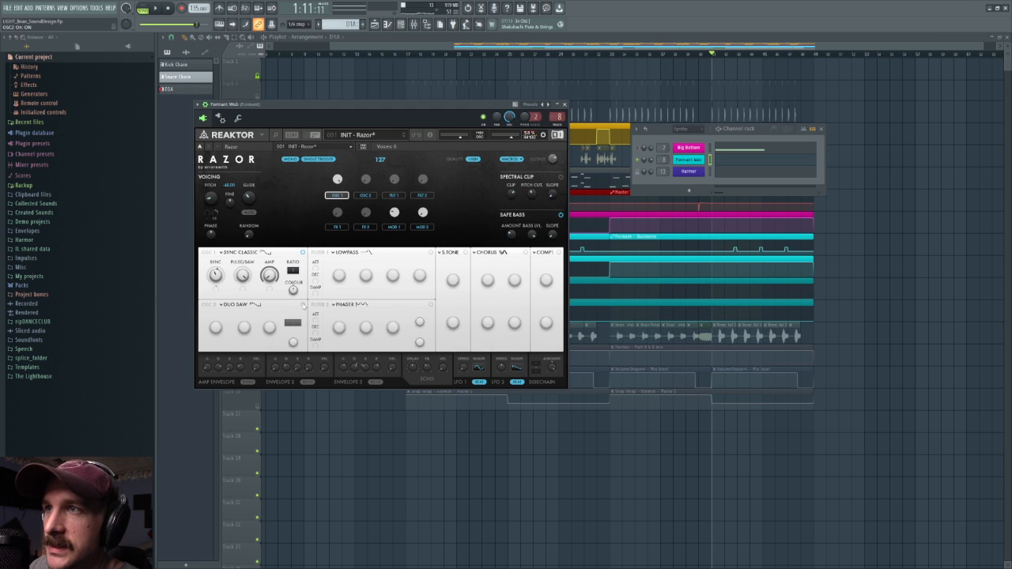
# Enable the Duo Saw as oscillator 2, try the OSC 1 macro, and audition both oscillators in the output spectrum.
pyautogui.click(302, 304)
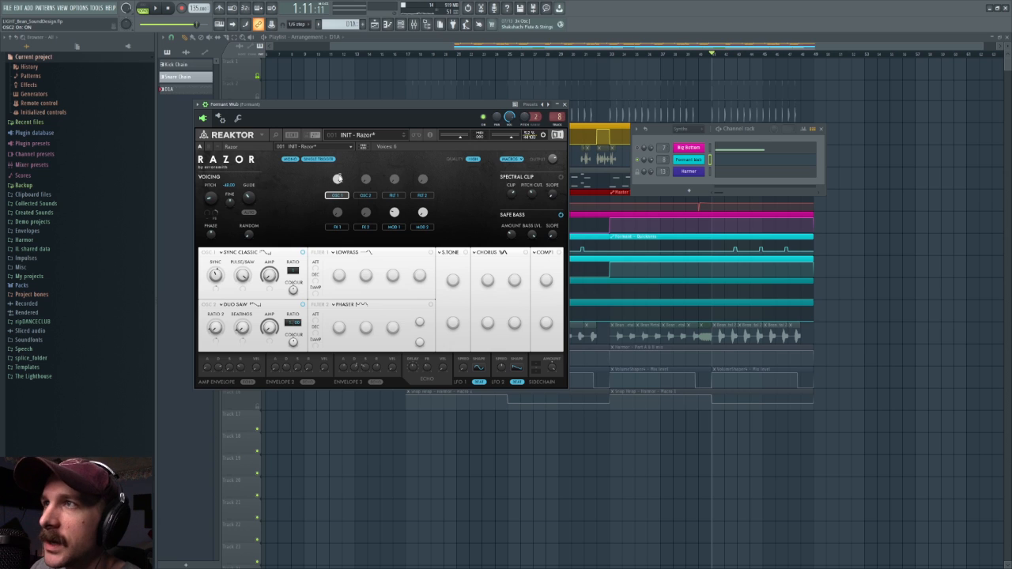
pyautogui.moveTo(338, 179); pyautogui.dragTo(355, 121)
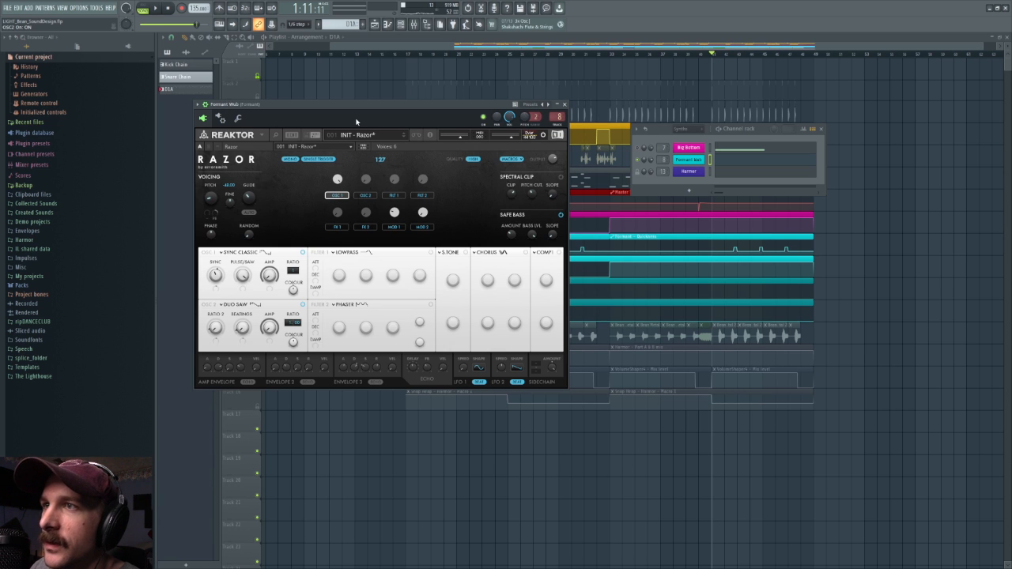
pyautogui.click(519, 161)
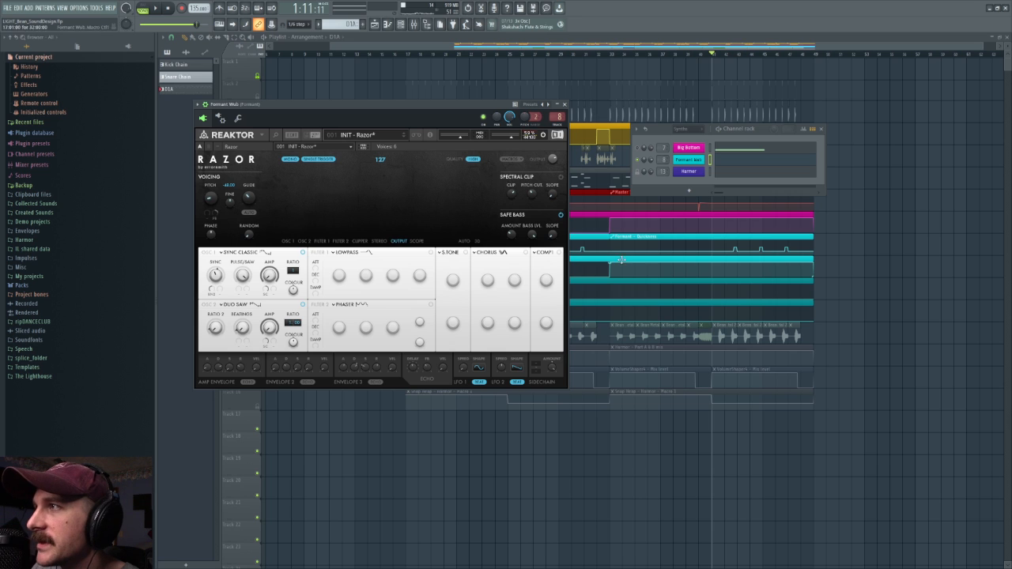
pyautogui.press('space')
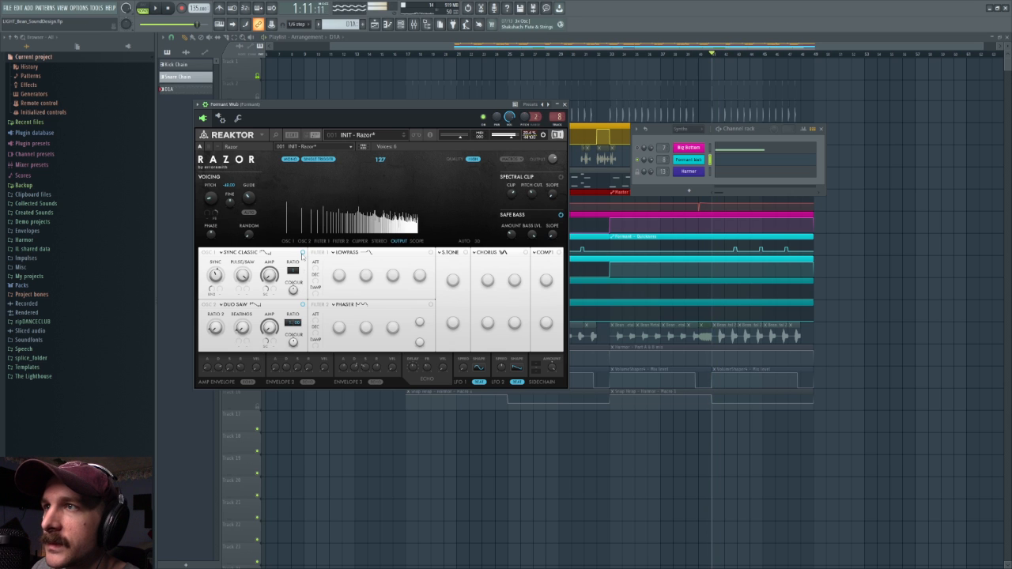
# Disable the Sync Classic oscillator to isolate the Duo Saw, return the playhead to bar 25, and show the macro knobs.
pyautogui.click(303, 252)
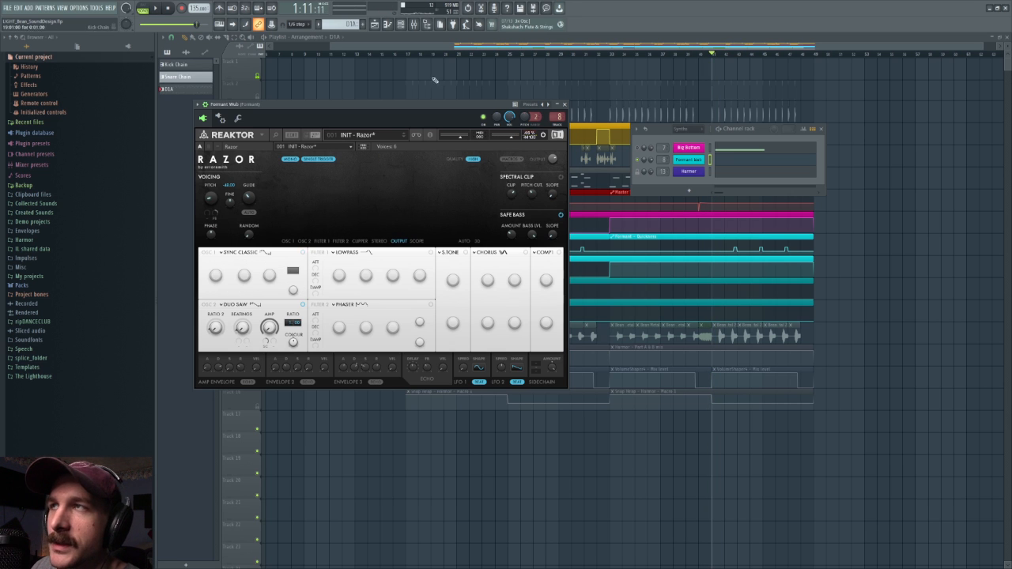
pyautogui.click(427, 56)
pyautogui.click(454, 55)
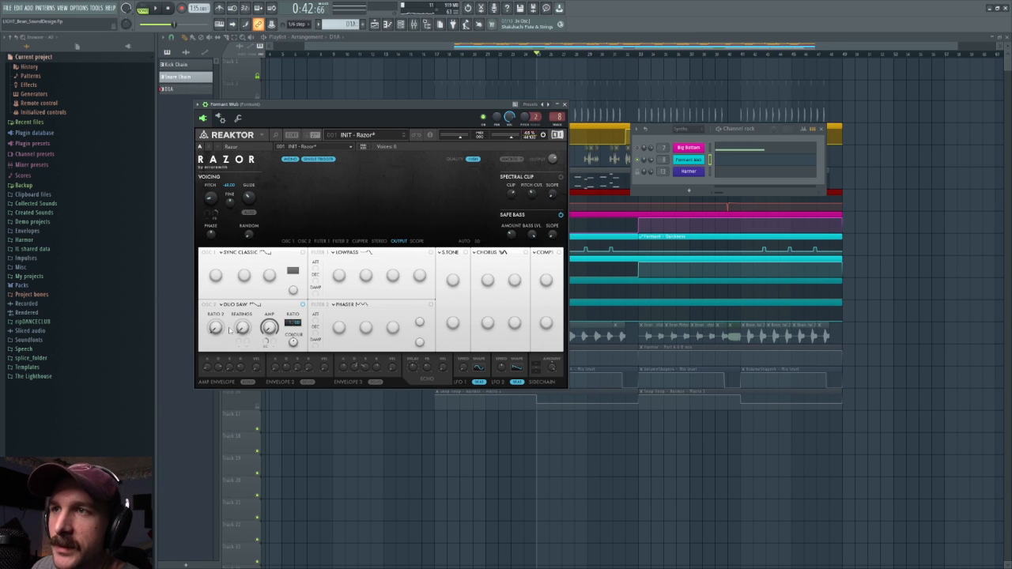
pyautogui.click(512, 159)
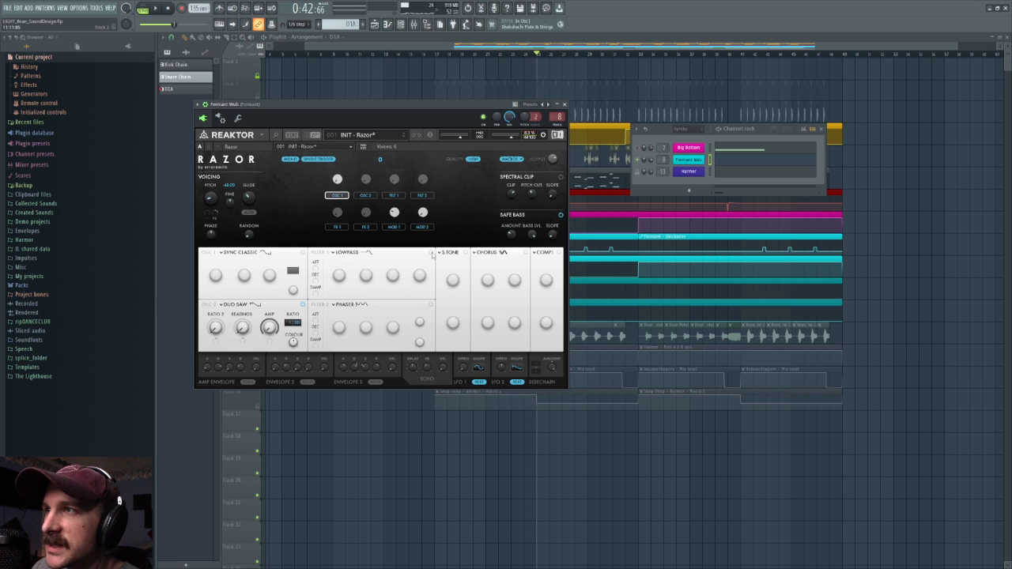
# Check the Formant Wub automation in the playlist, cue playback at bar 41, and reopen the Formant Wub's Razor.
pyautogui.press('F12')
pyautogui.hscroll(2, 557, 60)
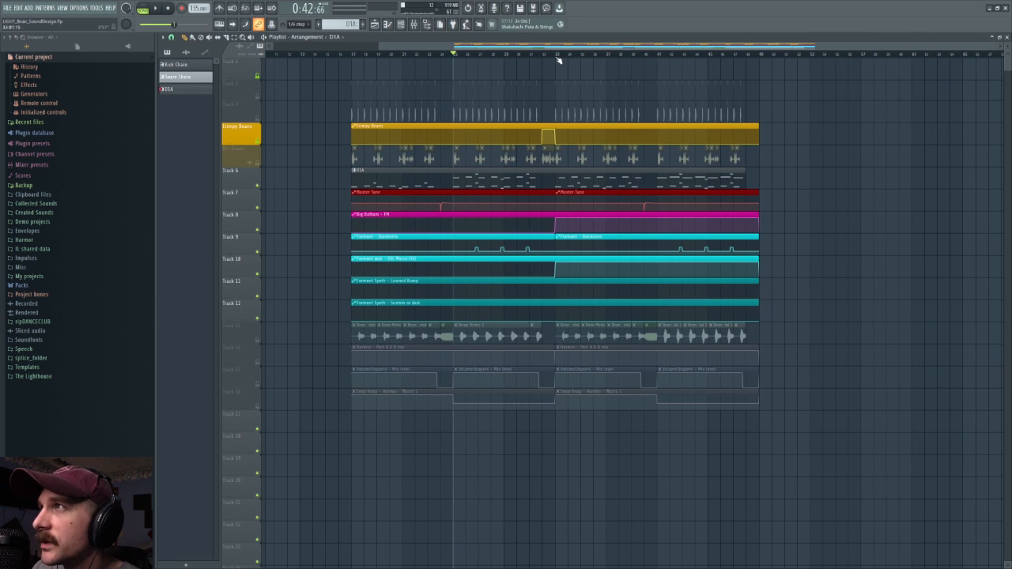
pyautogui.click(557, 57)
pyautogui.click(657, 57)
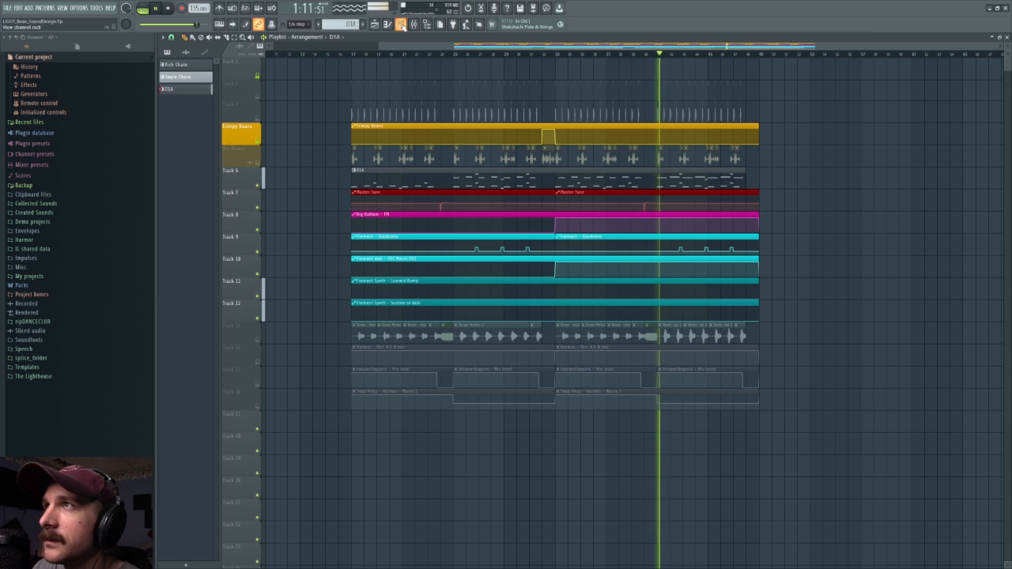
pyautogui.click(400, 24)
pyautogui.click(688, 159)
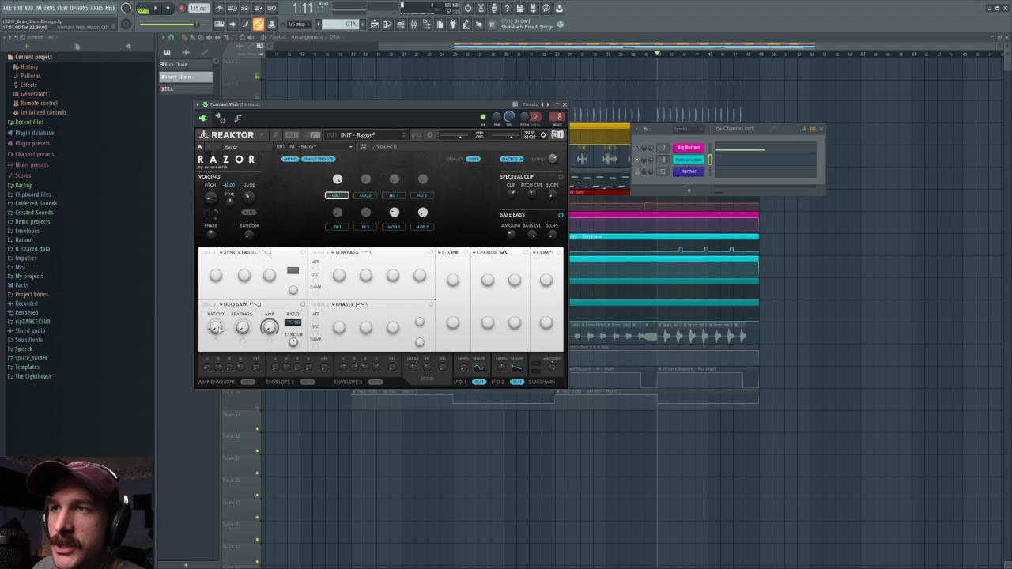
# Reactivate the Sync Classic oscillator, enable the Lowpass as filter 1, and audition it with the Filter 1 spectrum display.
pyautogui.press('space')
pyautogui.press('space')
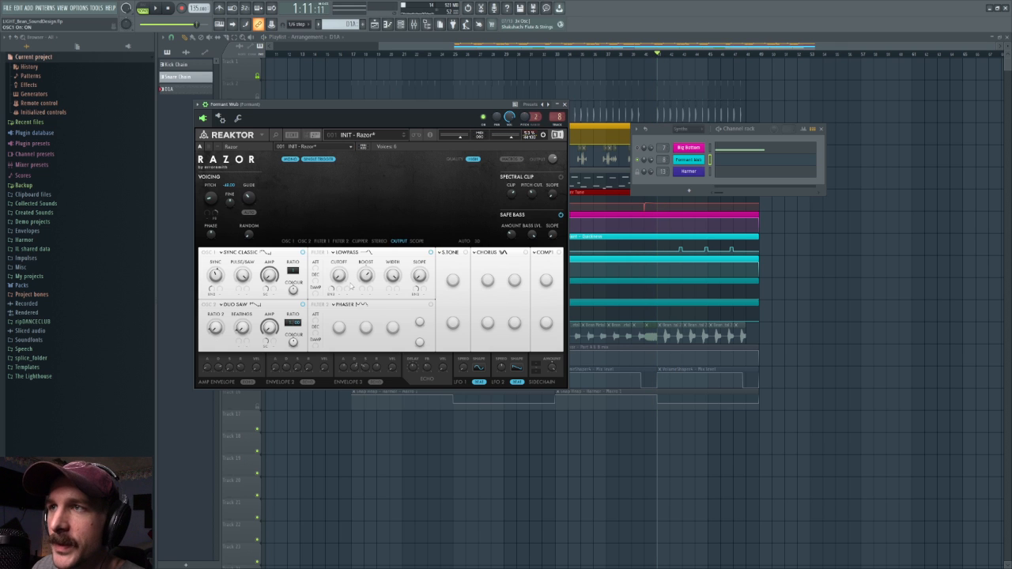
pyautogui.press('space')
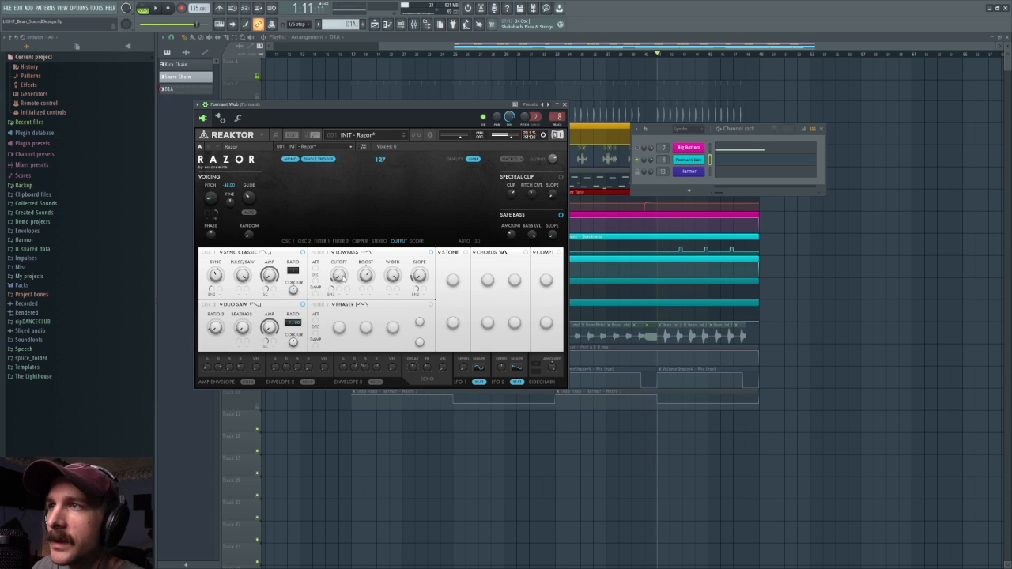
pyautogui.press('space')
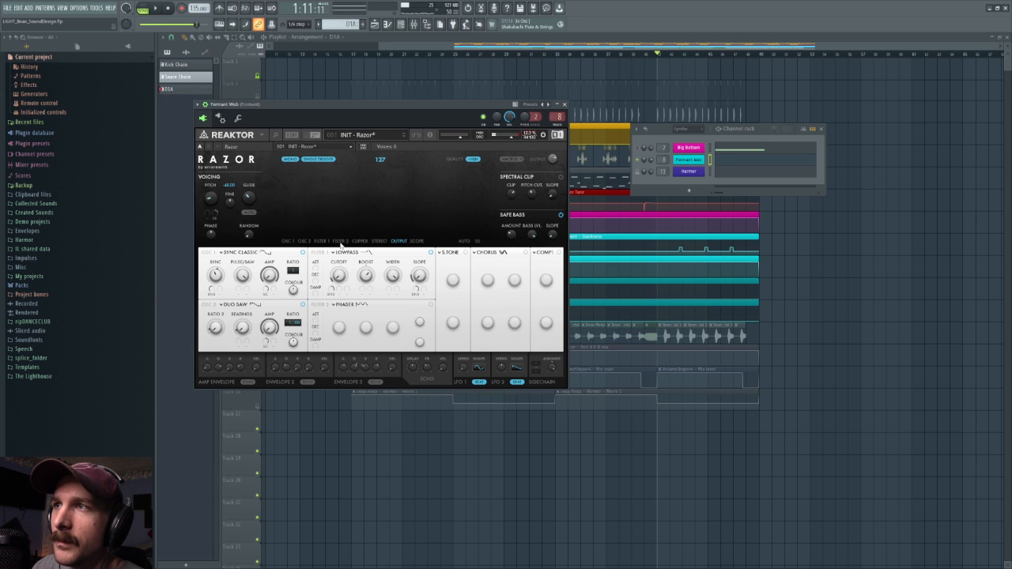
pyautogui.click(322, 241)
pyautogui.press('space')
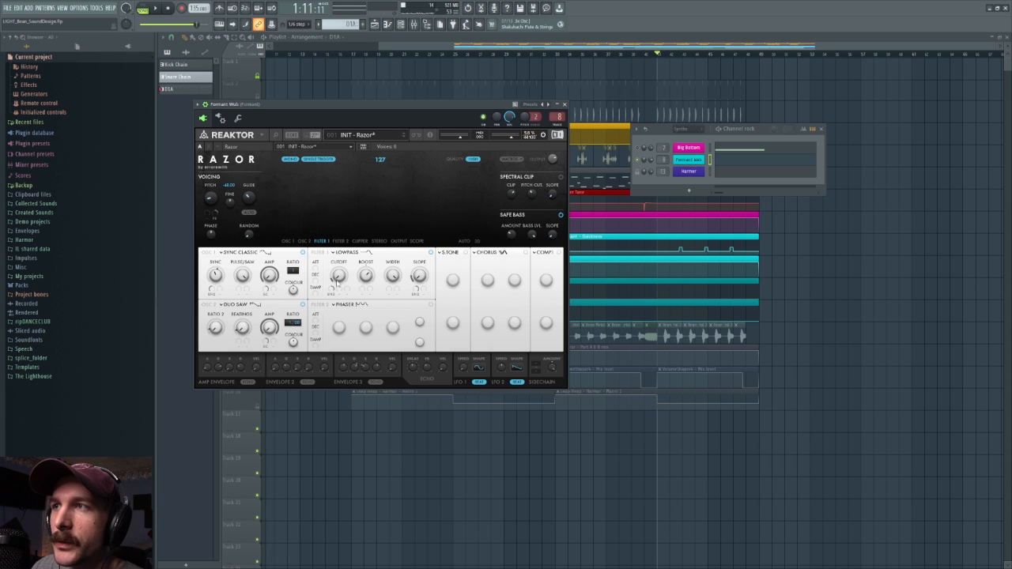
# Enable the Phaser as filter 2 and examine the MOD 1 macro while the Formant Wub plays.
pyautogui.click(431, 306)
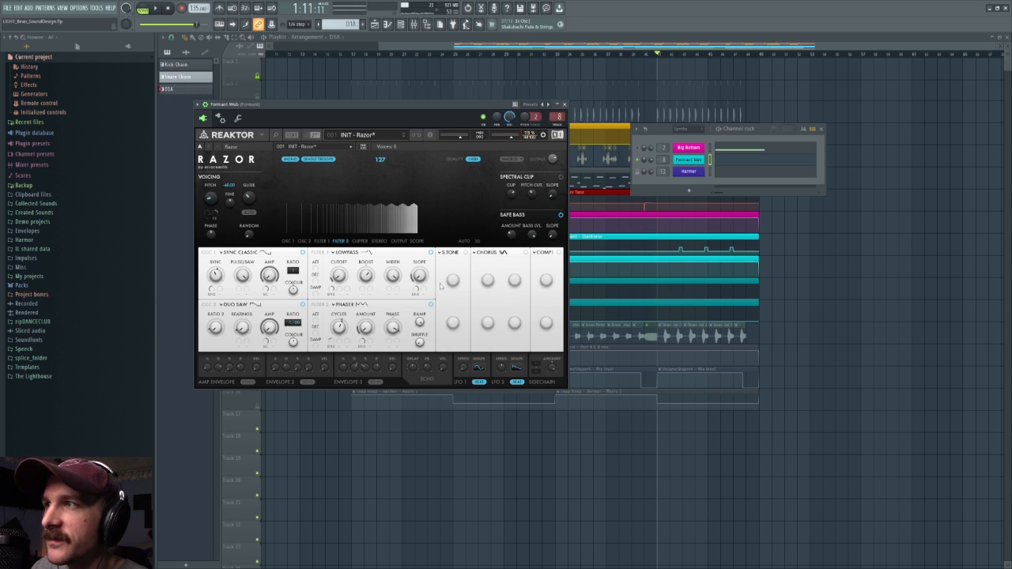
pyautogui.moveTo(388, 194)
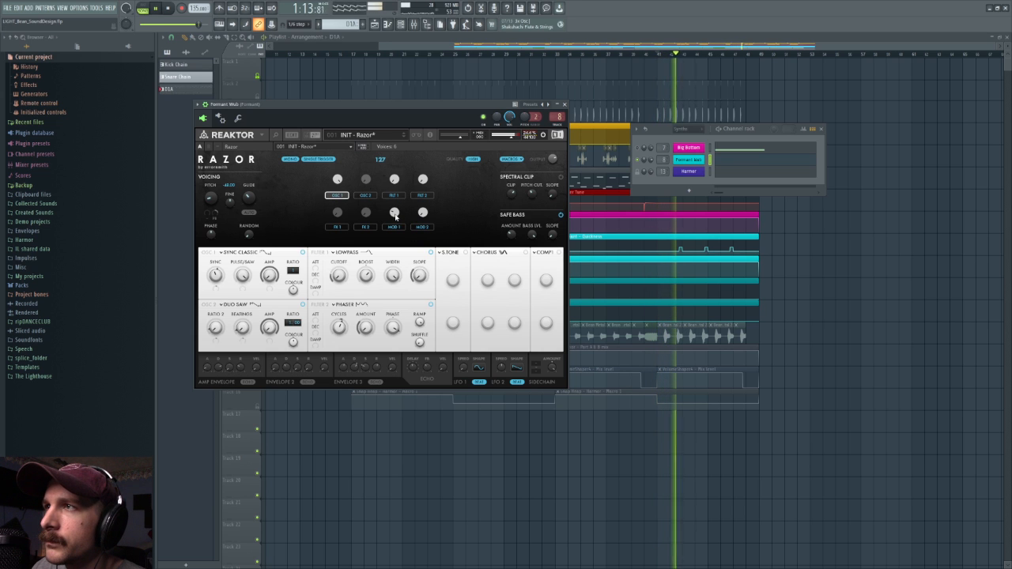
pyautogui.moveTo(395, 215)
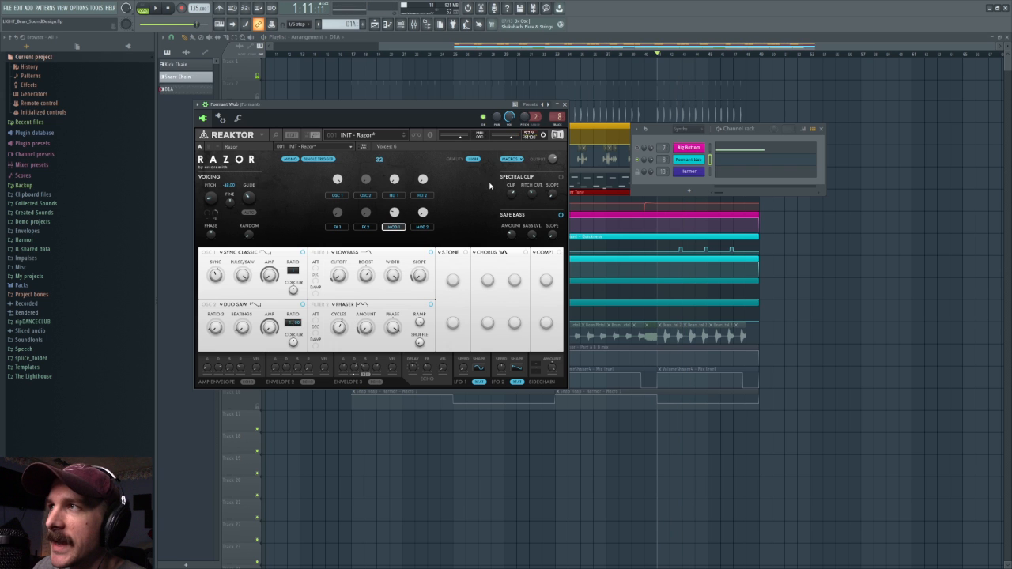
# Play the playlist section from about bar 26 with the Formant quickness automation, and reopen the Formant Wub's Razor.
pyautogui.press('F12')
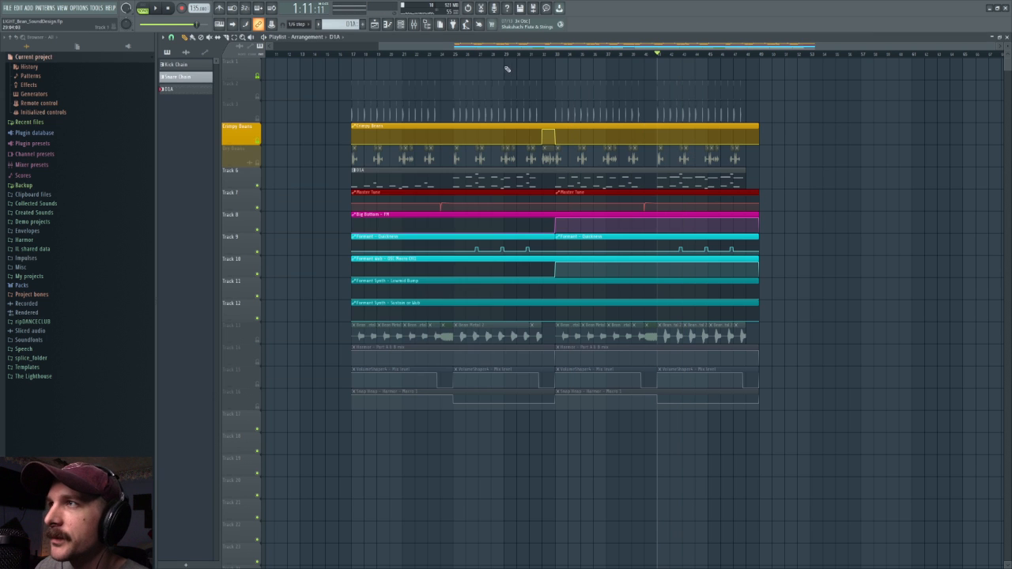
pyautogui.click(468, 58)
pyautogui.scroll(3, 468, 57)
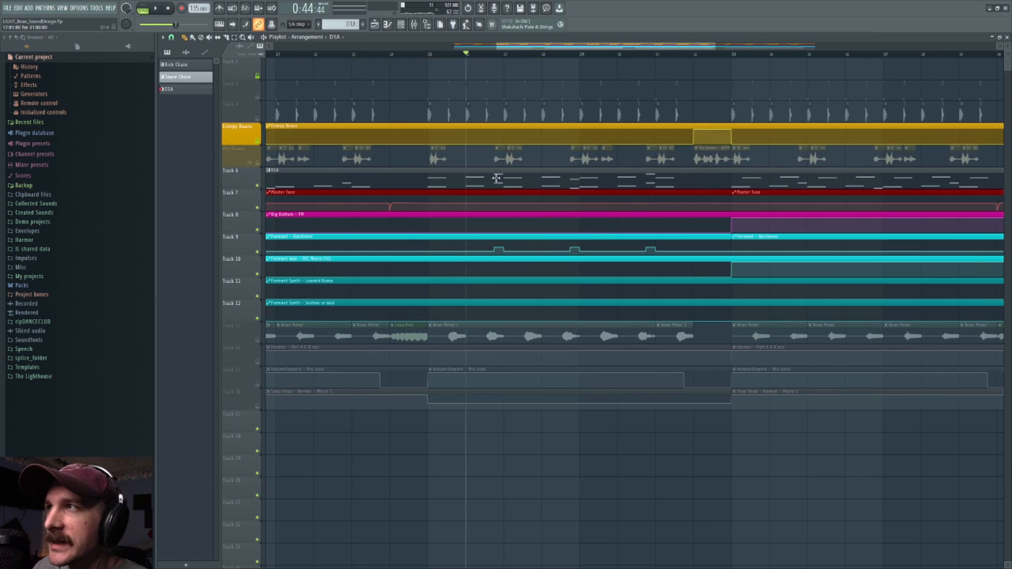
pyautogui.press('F6')
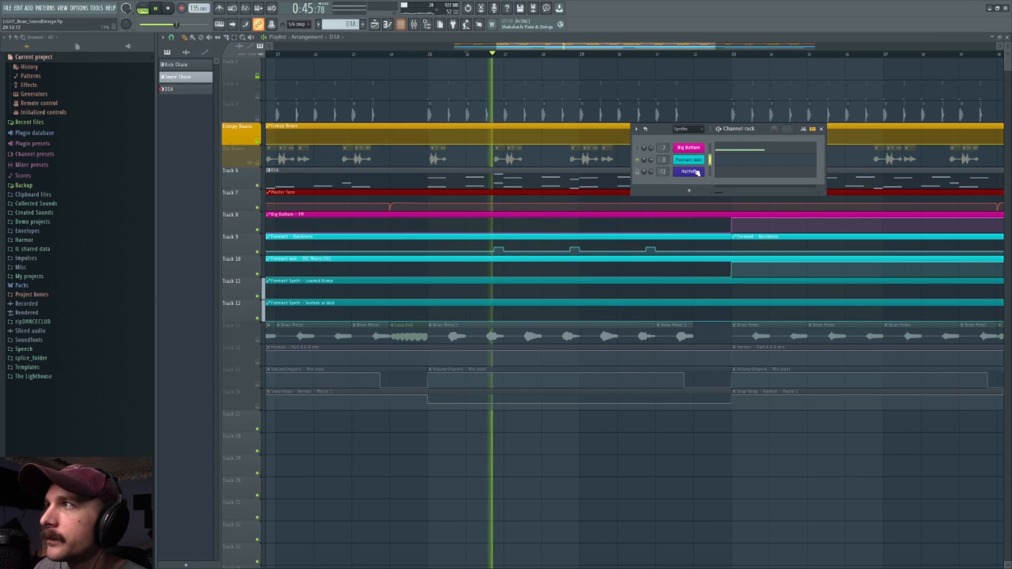
pyautogui.press('space')
pyautogui.click(688, 160)
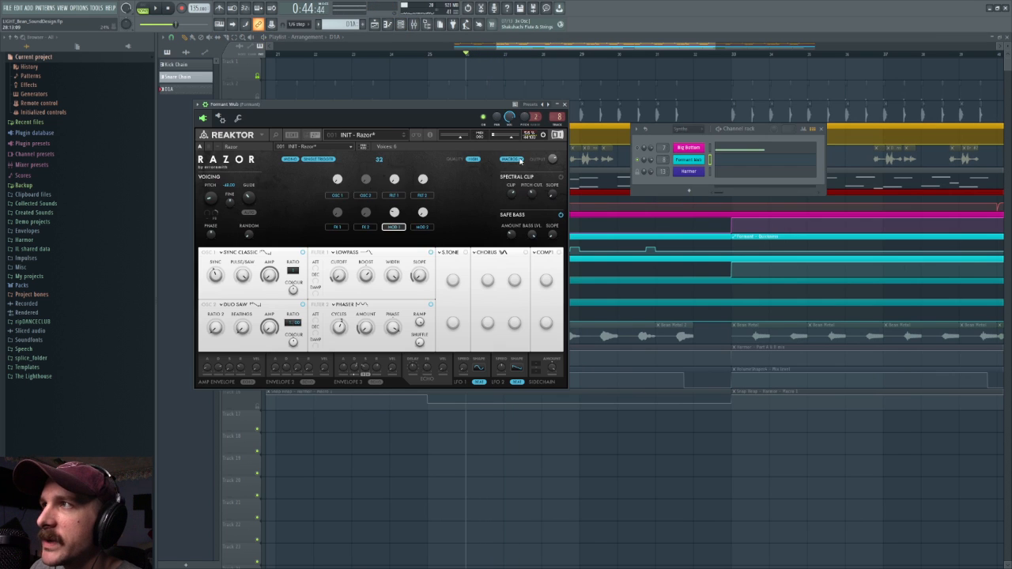
# Hide the macros, enable Razor's S.Tone dissonance effect, and audition the Formant Wub with the spectrogram open.
pyautogui.click(518, 160)
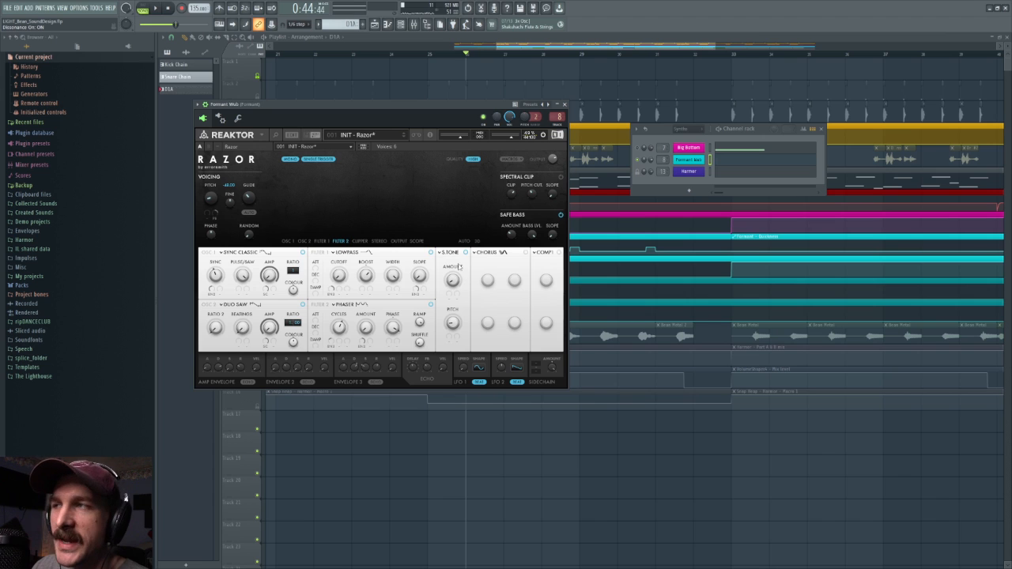
pyautogui.press('space')
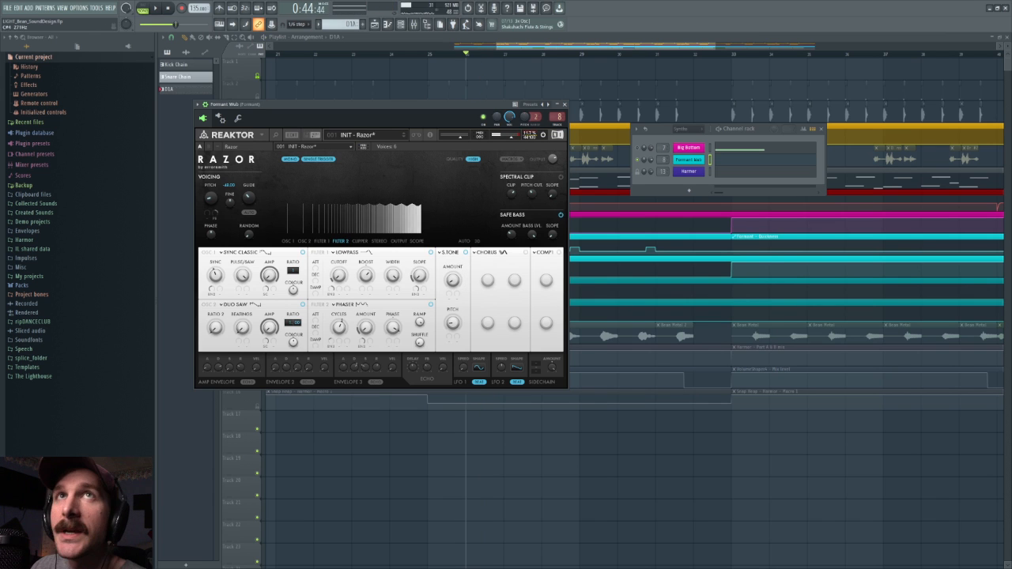
pyautogui.moveTo(330, 2); pyautogui.dragTo(701, 255)
pyautogui.press('space')
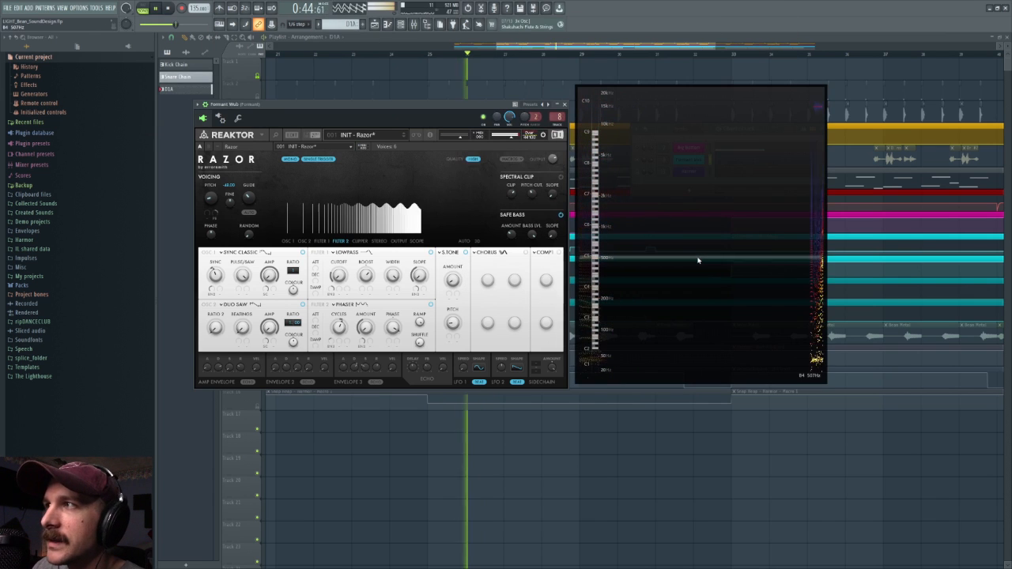
pyautogui.press('space')
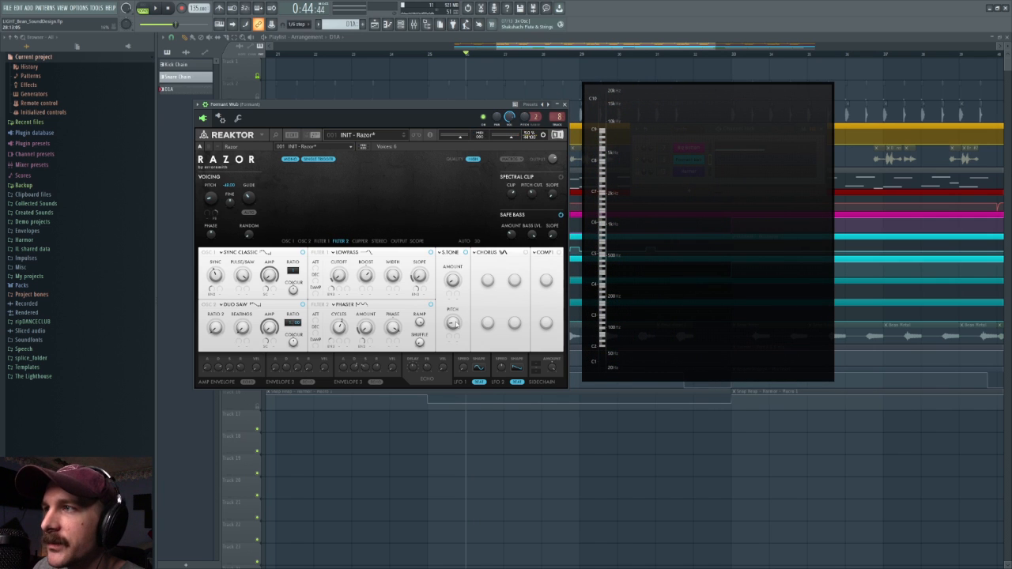
pyautogui.press('space')
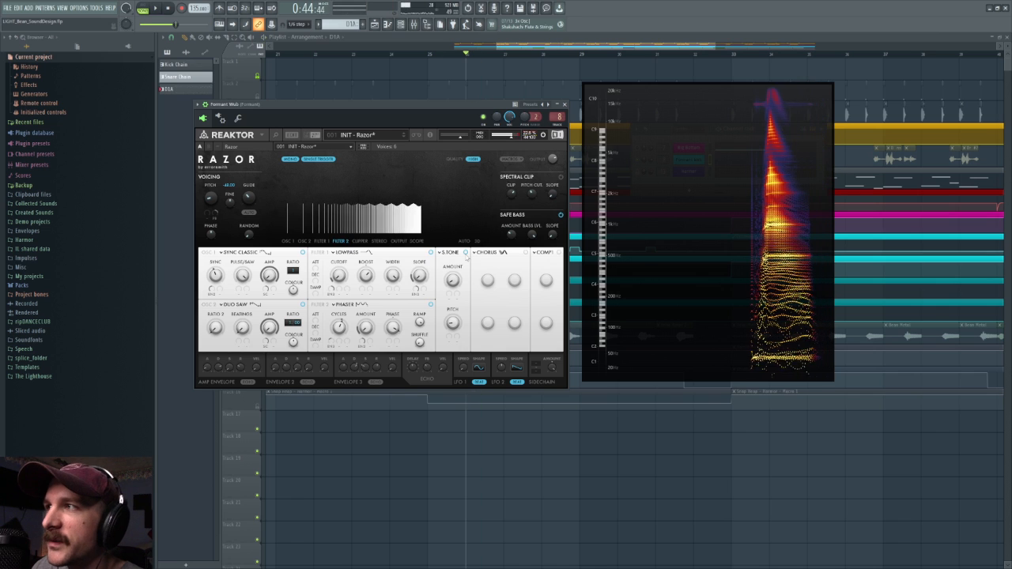
# Show Razor's stereo effects and enable the Chorus, toggling it to compare.
pyautogui.click(490, 254)
pyautogui.click(491, 255)
pyautogui.click(522, 257)
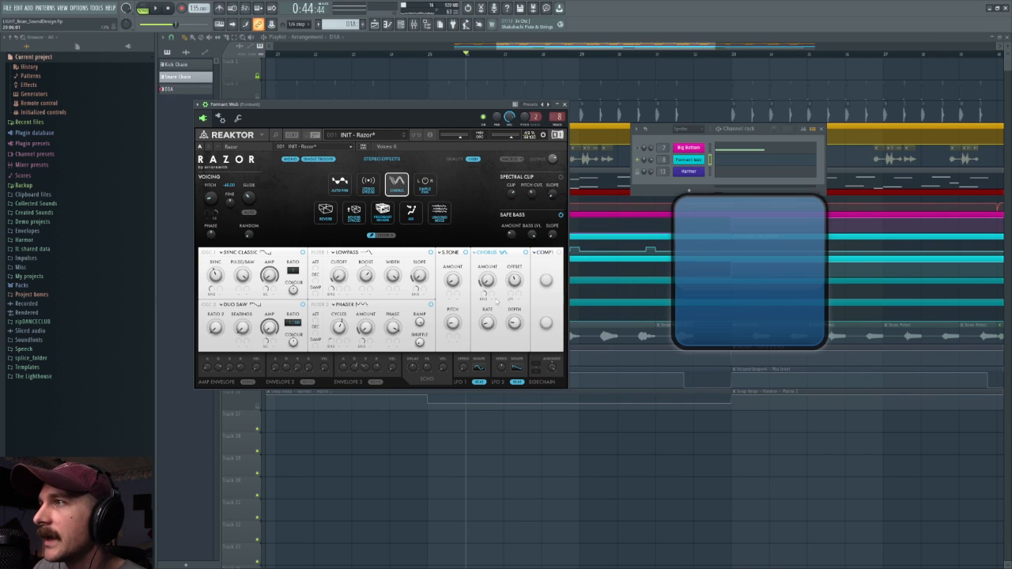
pyautogui.click(525, 252)
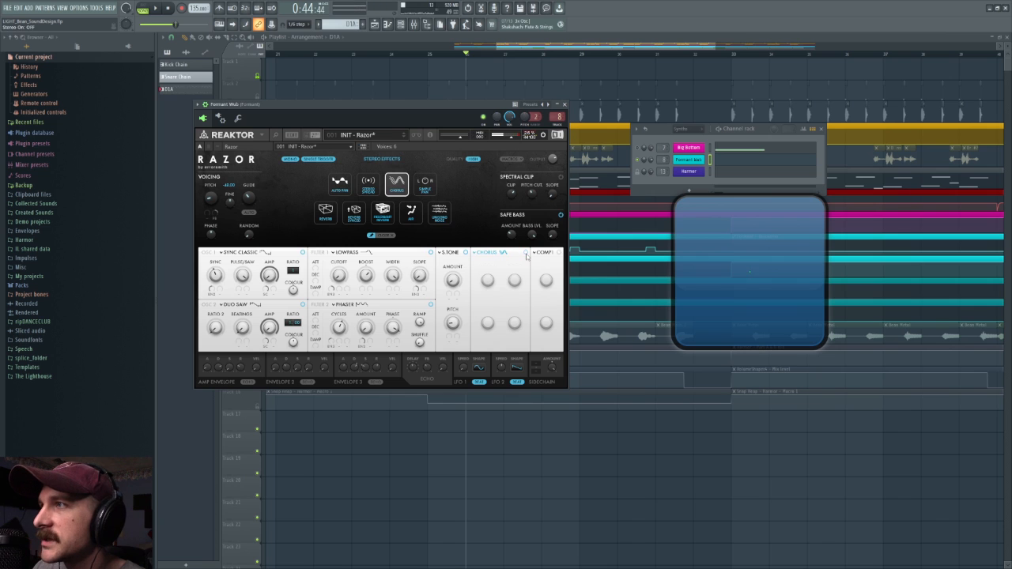
pyautogui.click(525, 252)
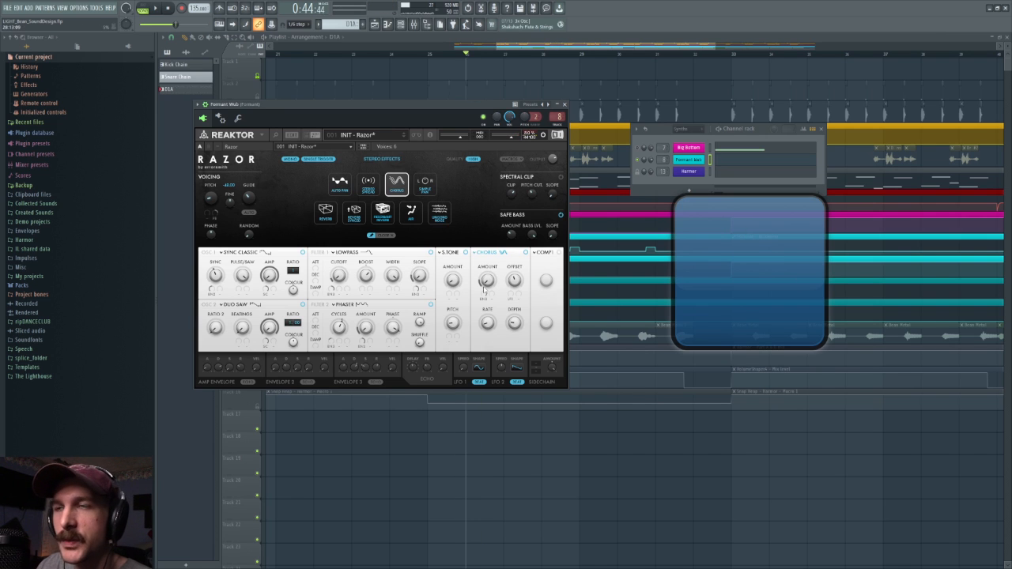
# Enable Razor's compressor and play the Formant Wub with it switched off and on.
pyautogui.click(559, 252)
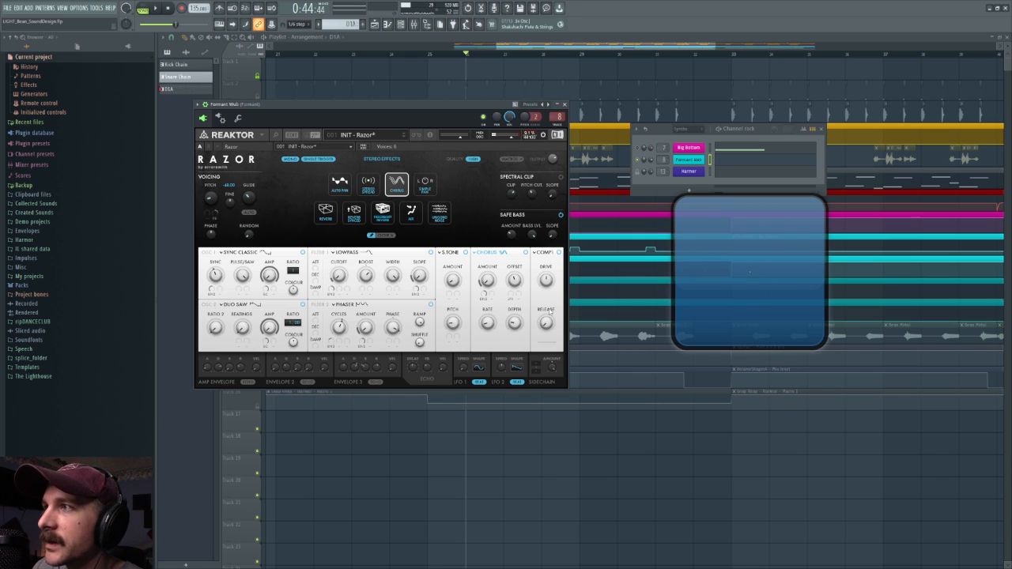
pyautogui.click(511, 160)
pyautogui.click(511, 159)
pyautogui.press('space')
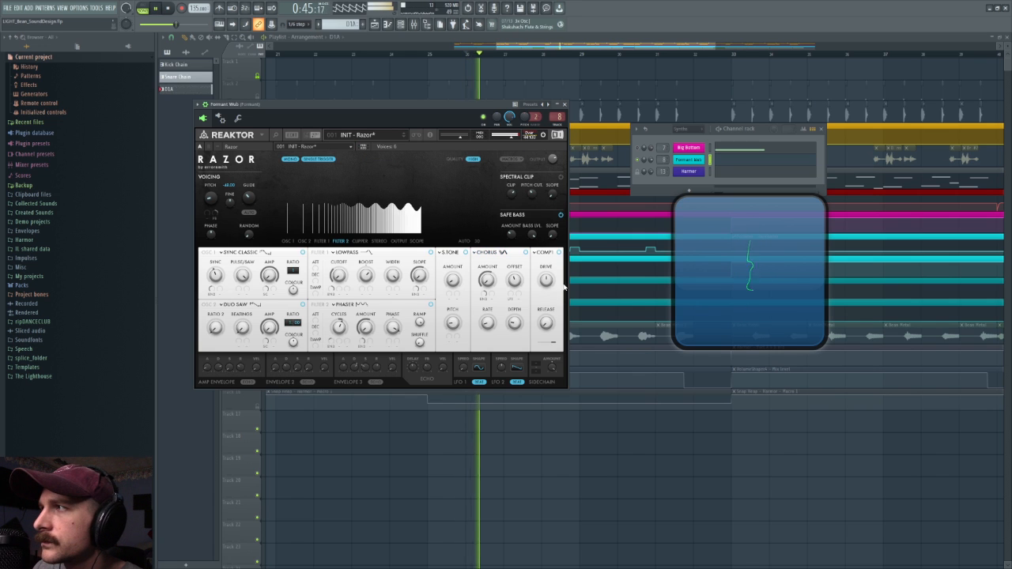
pyautogui.press('space')
pyautogui.press('space')
pyautogui.click(559, 252)
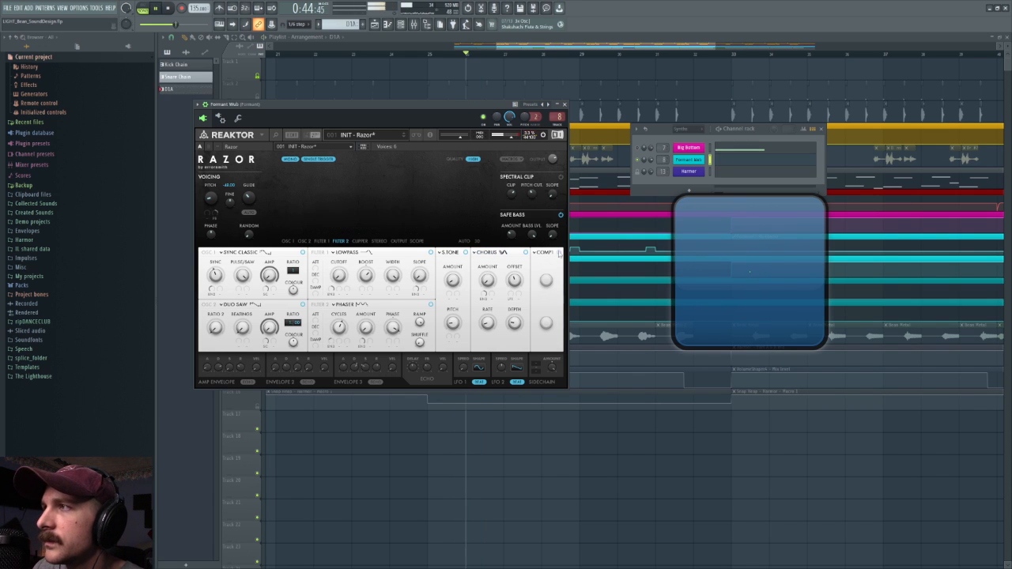
pyautogui.click(559, 252)
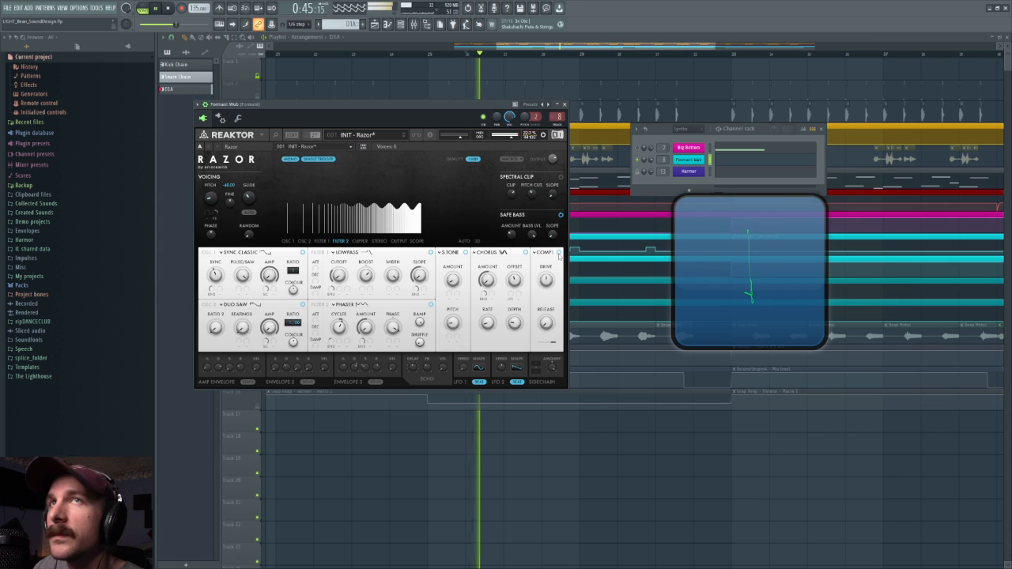
# Enable Pro-Q 3 on the Formant mixer track and audition its low cut at about 262 Hz.
pyautogui.press('F9')
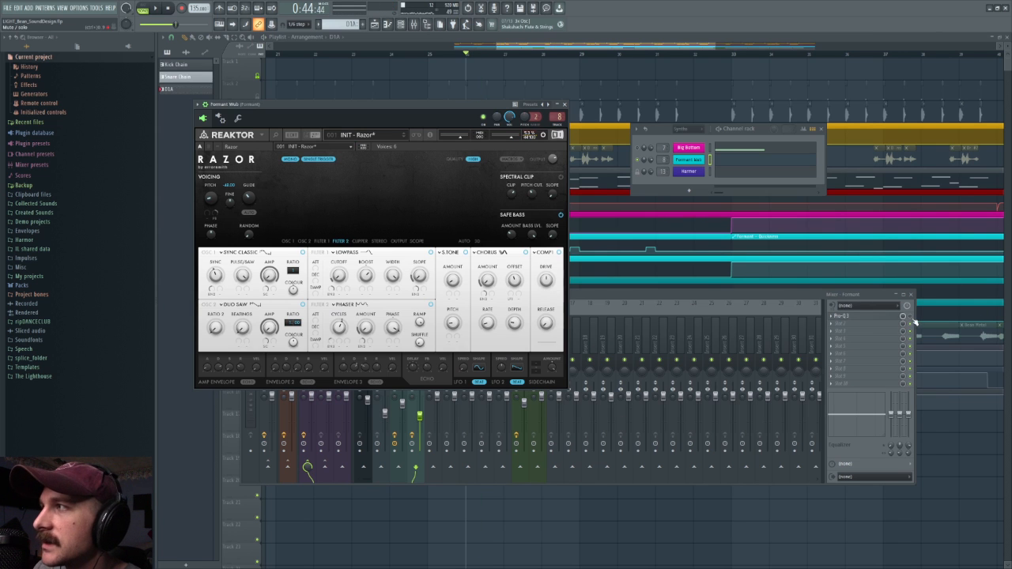
pyautogui.click(911, 316)
pyautogui.click(862, 317)
pyautogui.press('space')
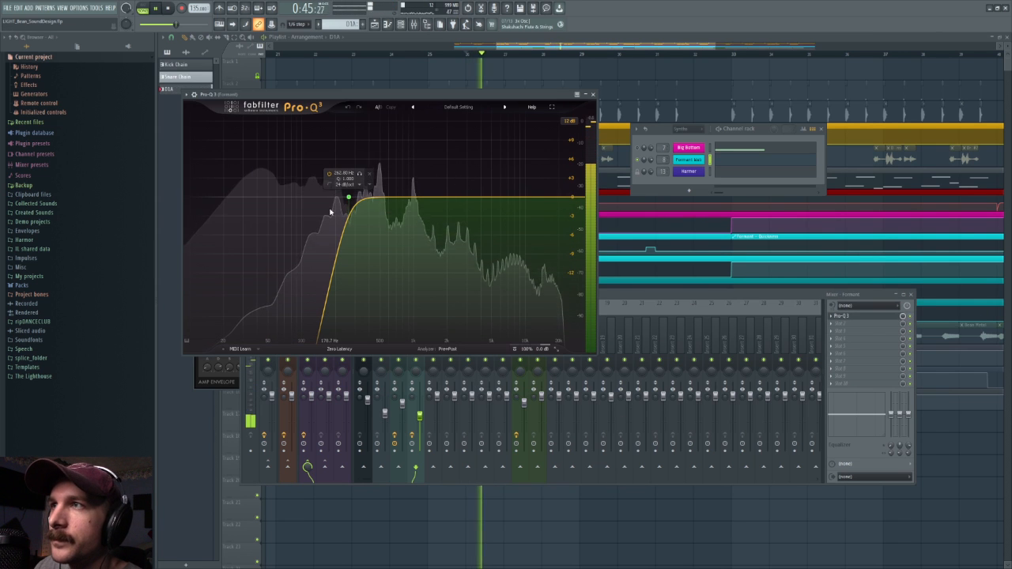
pyautogui.press('space')
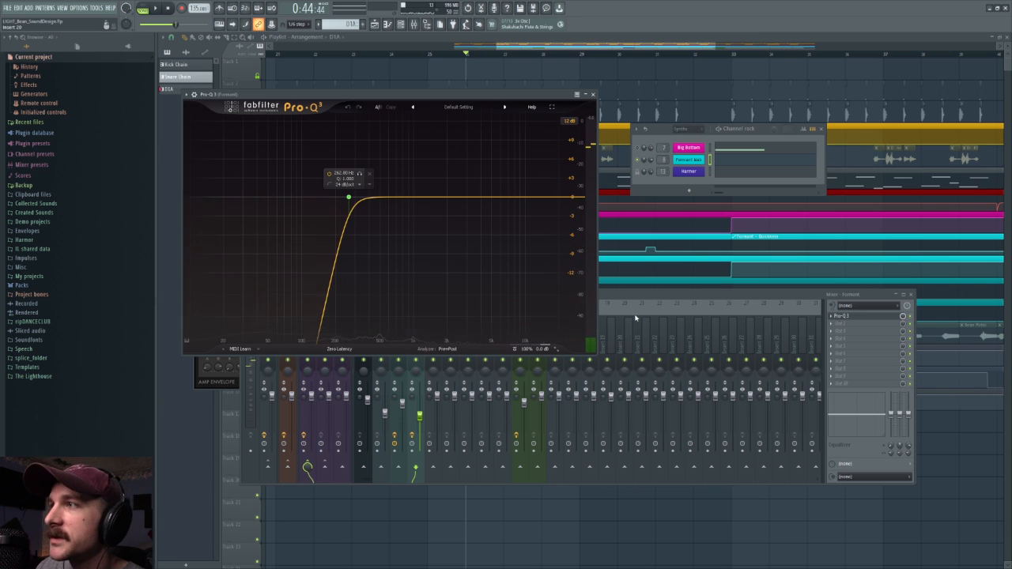
# Play Big Bottom together with the Formant Wub, toggling the Formant track's Pro-Q 3 to compare.
pyautogui.click(642, 298)
pyautogui.press('space')
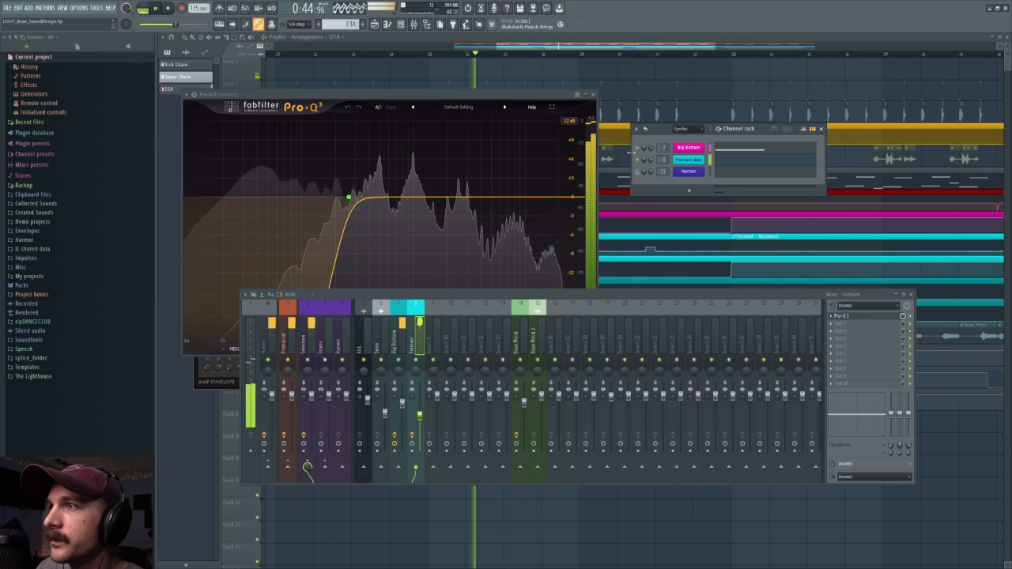
pyautogui.click(911, 317)
pyautogui.press('space')
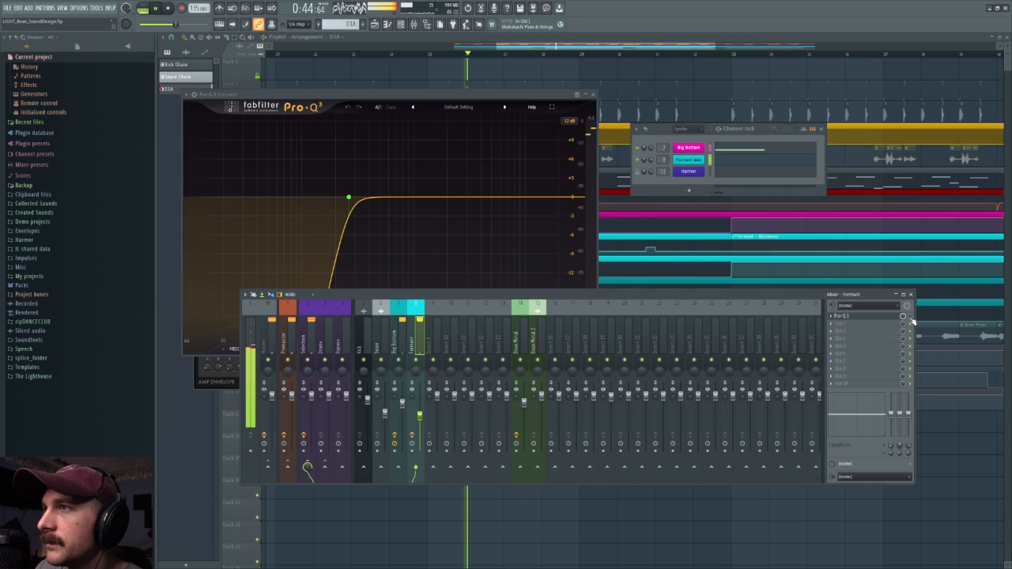
pyautogui.press('space')
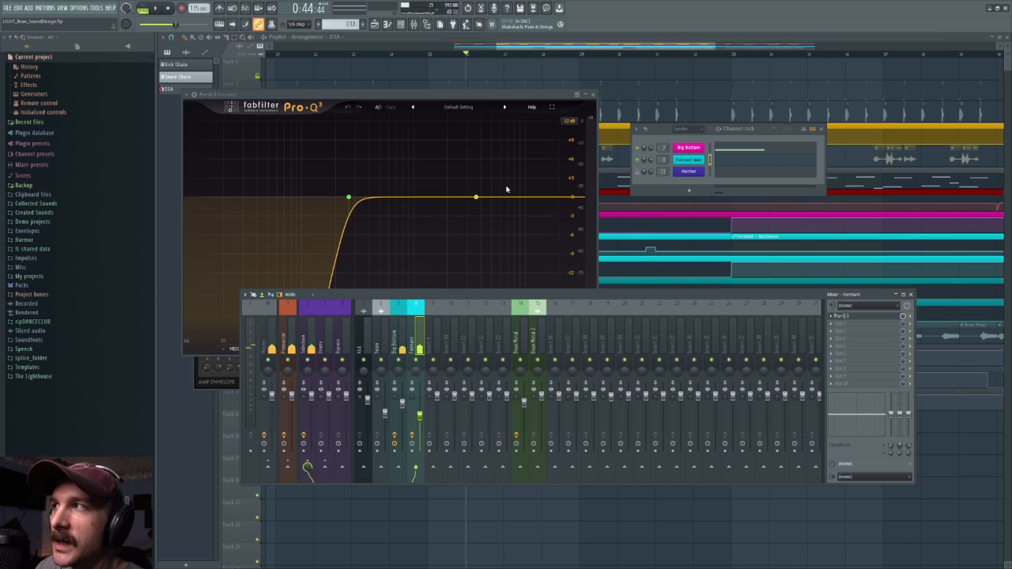
# Return to the full playlist arrangement and cue playback at bar 41.
pyautogui.click(630, 83)
pyautogui.scroll(-5, 627, 52)
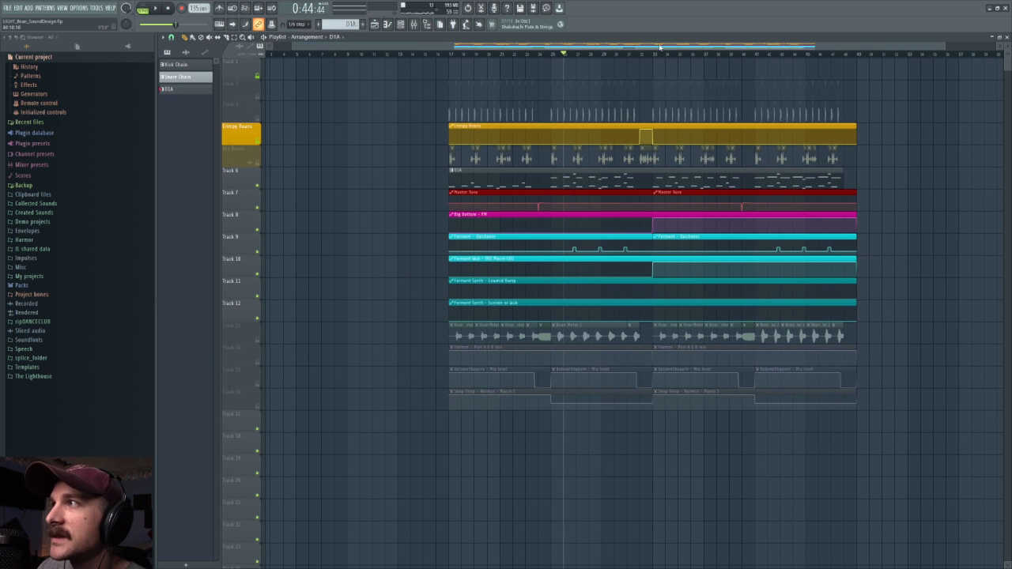
pyautogui.click(755, 51)
pyautogui.scroll(3, 546, 45)
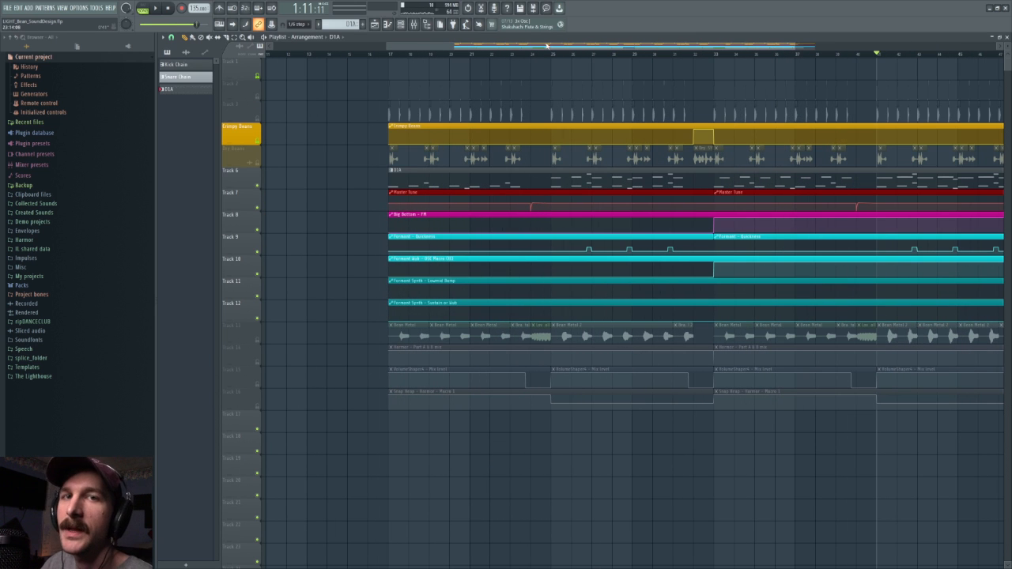